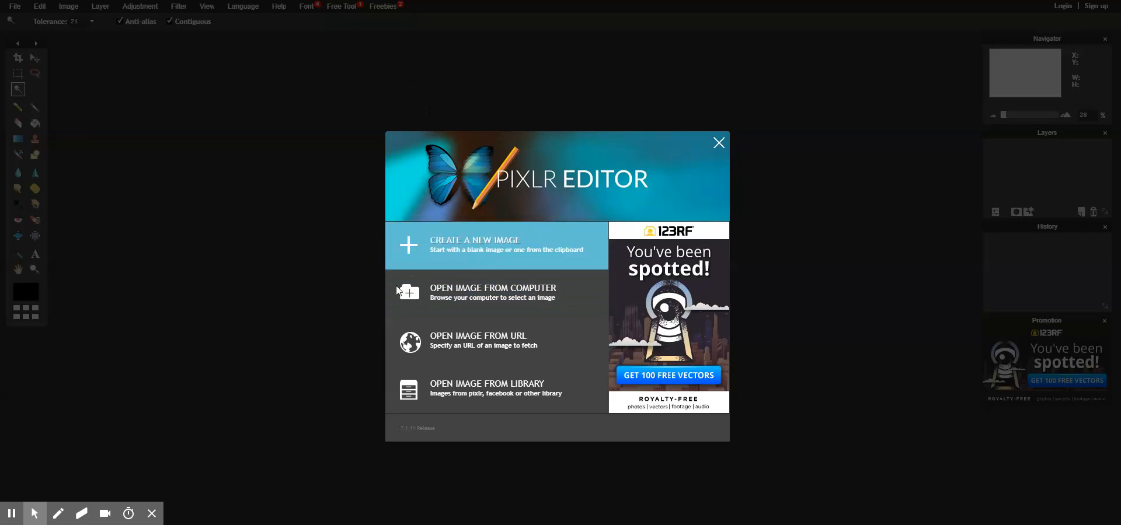
- Open the astronaut photo from the computer and convert its locked background into a layer named Astronaut
{"action": "left_click", "coordinate": [490, 296]}
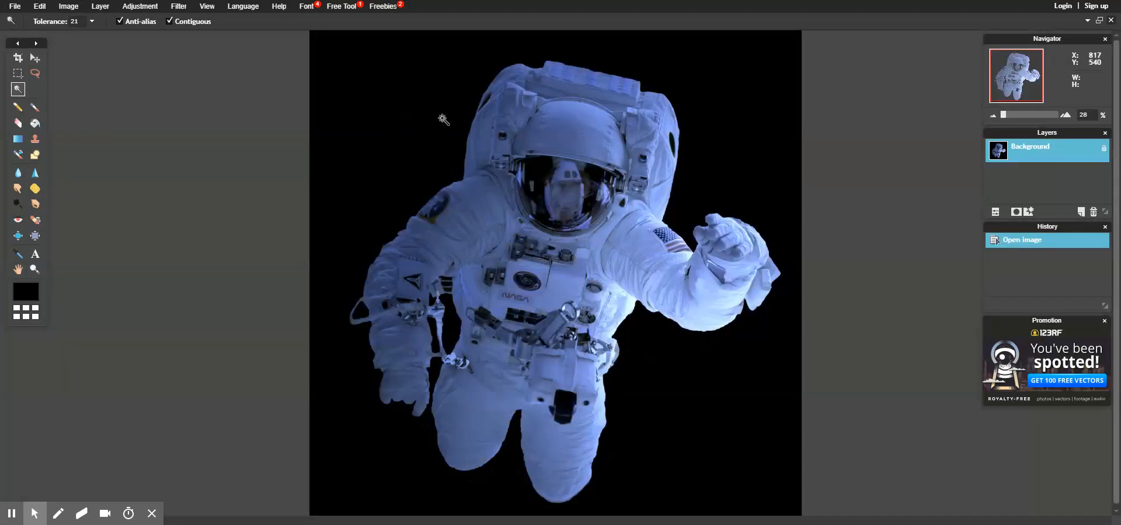
{"action": "double_click", "coordinate": [1103, 153]}
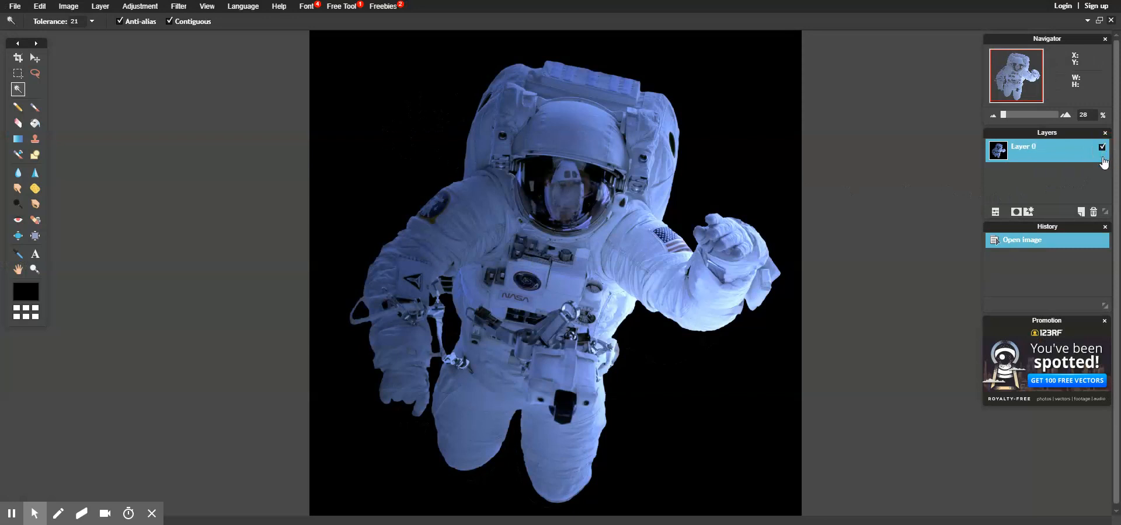
{"action": "left_click", "coordinate": [1035, 151]}
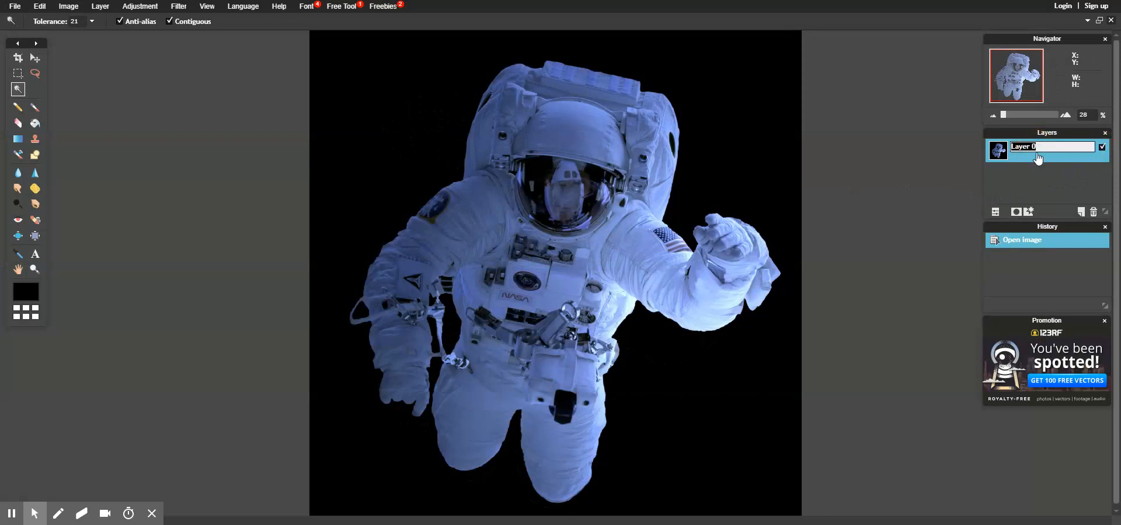
{"action": "type", "text": "Astronaut"}
{"action": "key", "text": "Return"}
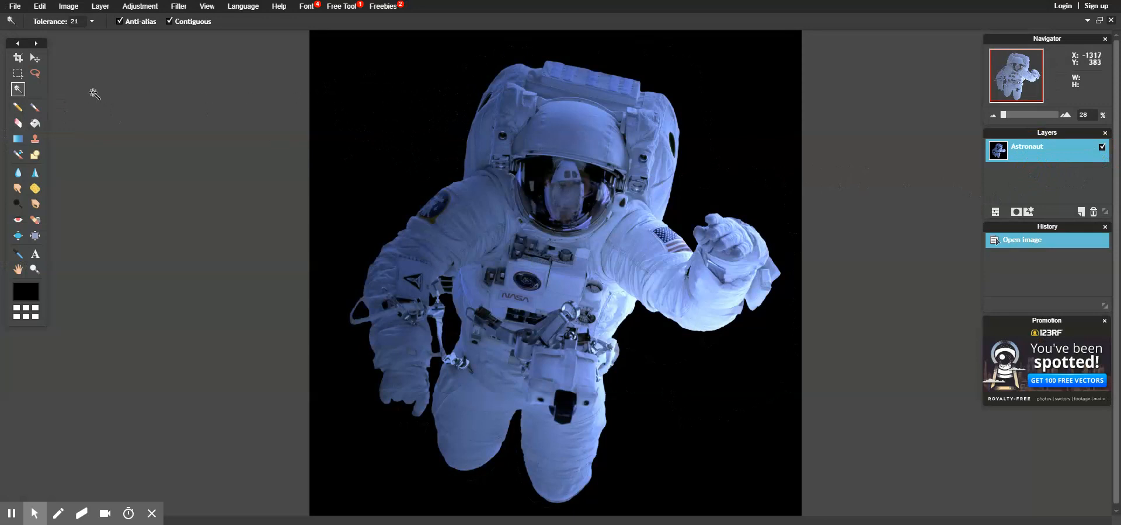
- Select the black background around the astronaut with the Wand tool at tolerance 21 and delete it
{"action": "left_click", "coordinate": [380, 111]}
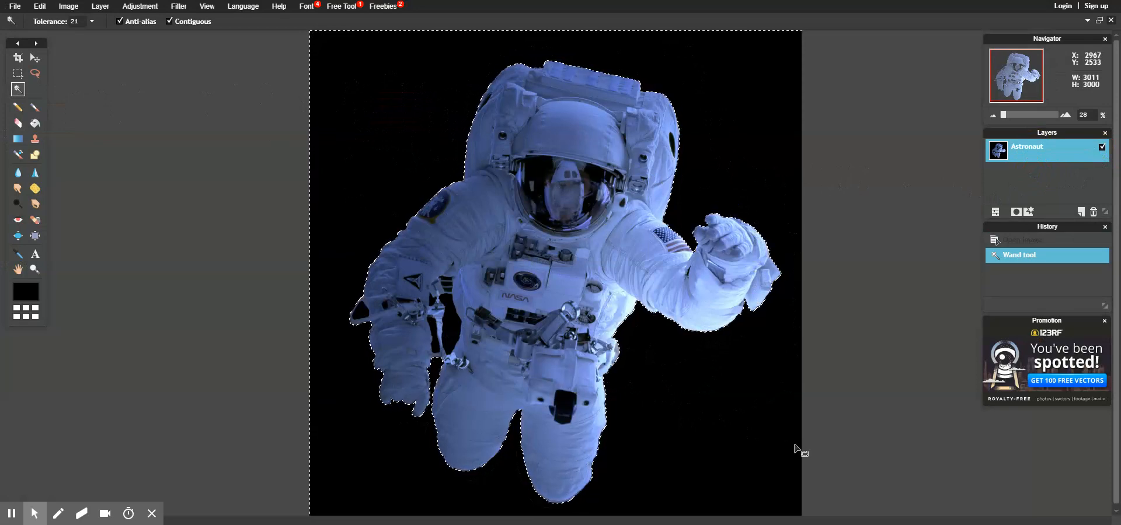
{"action": "key", "text": "Delete"}
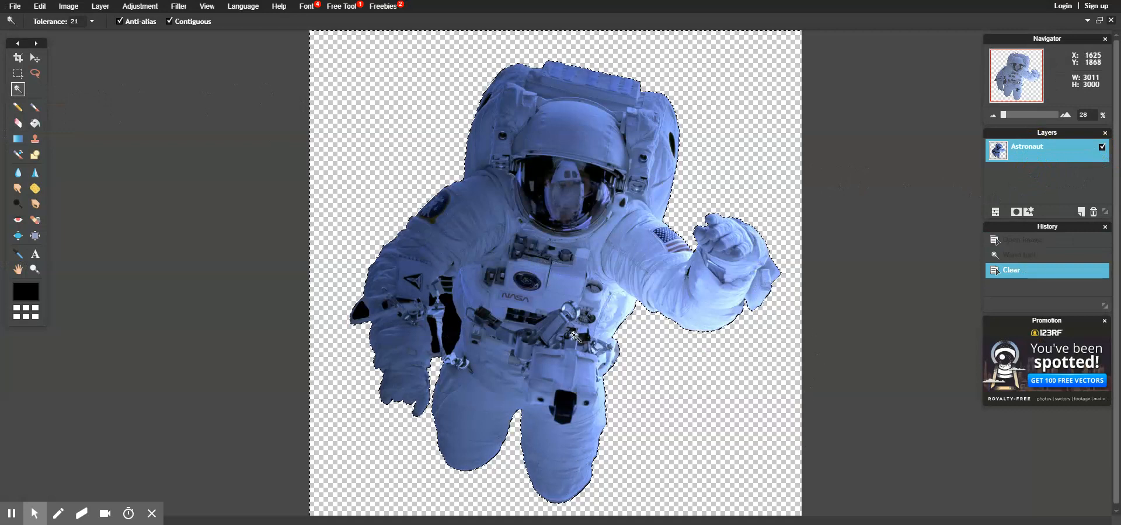
- Delete the two black gaps between the lowered arm and torso and the black area inside the loop at the elbow
{"action": "scroll", "coordinate": [442, 336], "scroll_direction": "down", "scroll_amount": 3}
{"action": "scroll", "coordinate": [442, 336], "scroll_direction": "up", "scroll_amount": 7}
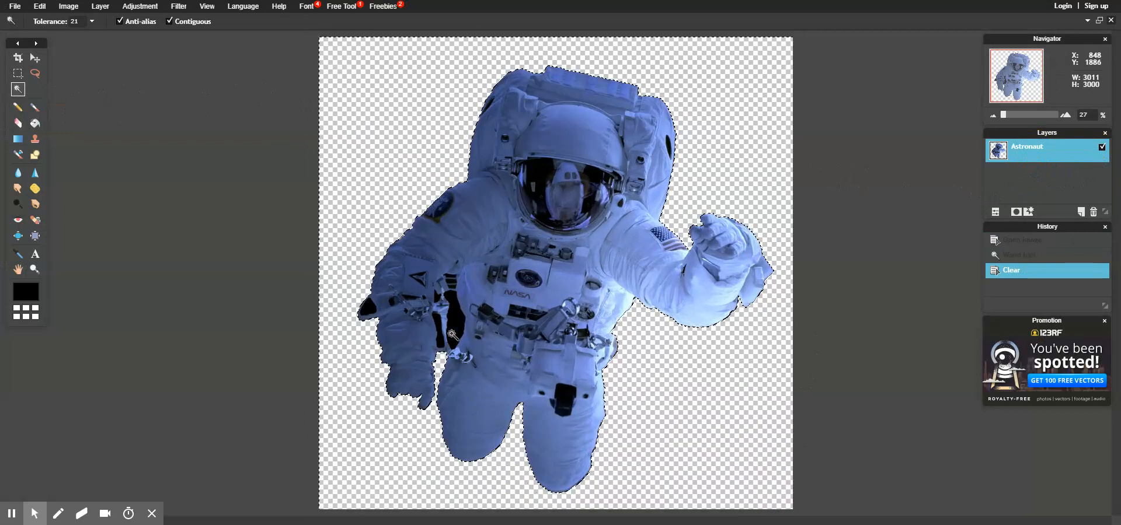
{"action": "scroll", "coordinate": [415, 337], "scroll_direction": "up", "scroll_amount": 1}
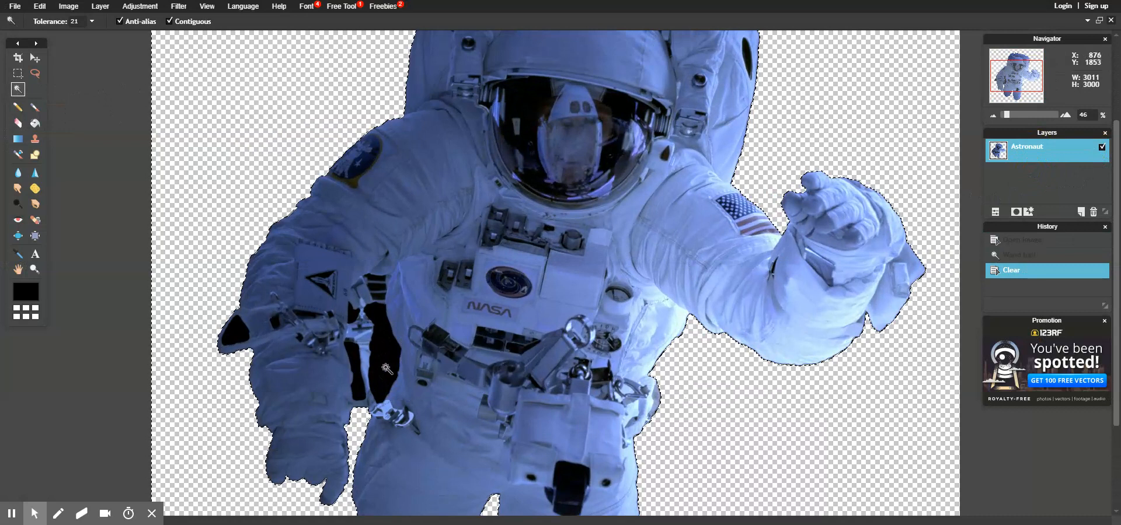
{"action": "left_click", "coordinate": [389, 380]}
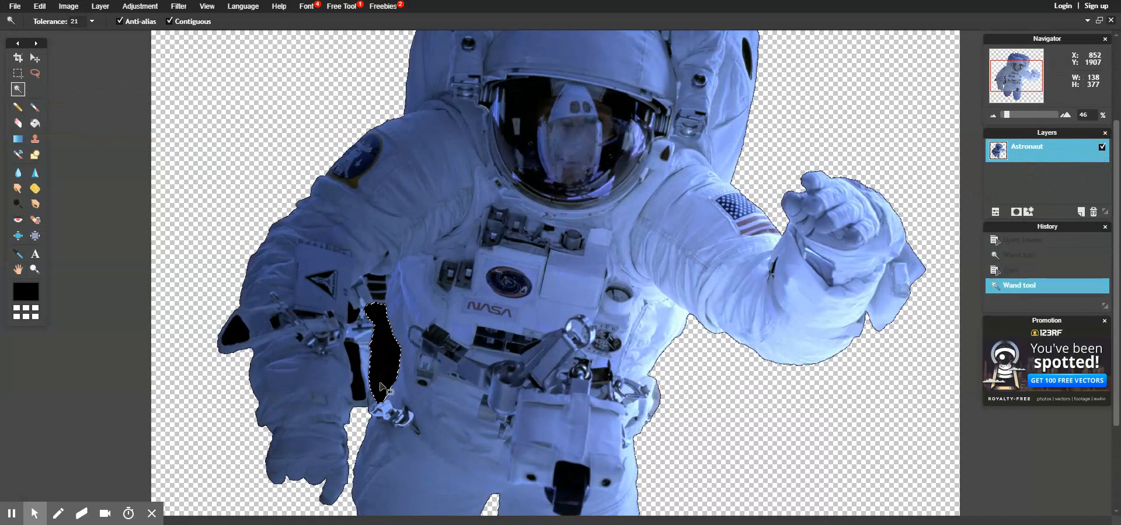
{"action": "key", "text": "Delete"}
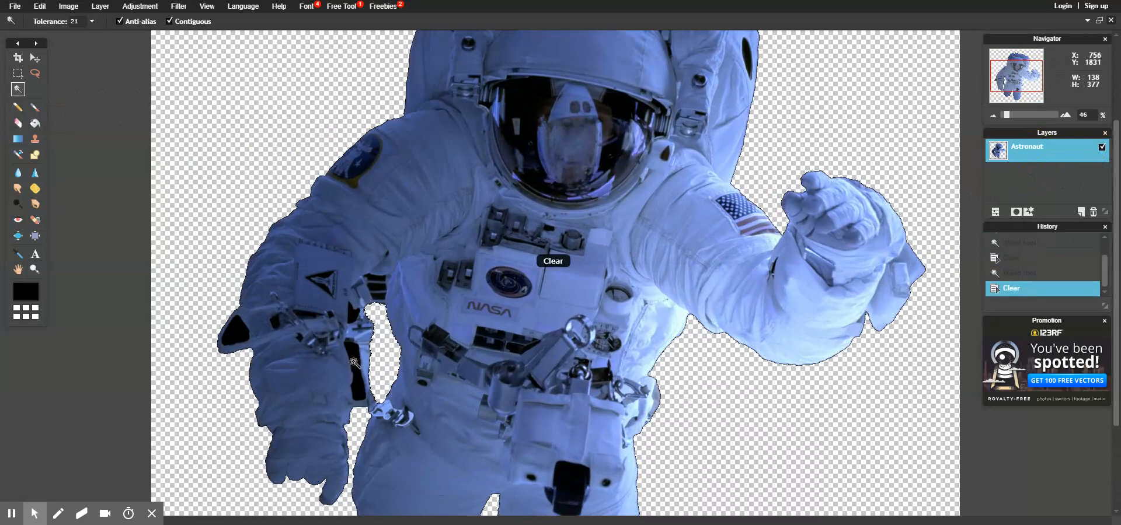
{"action": "left_click", "coordinate": [355, 368]}
{"action": "key", "text": "Delete"}
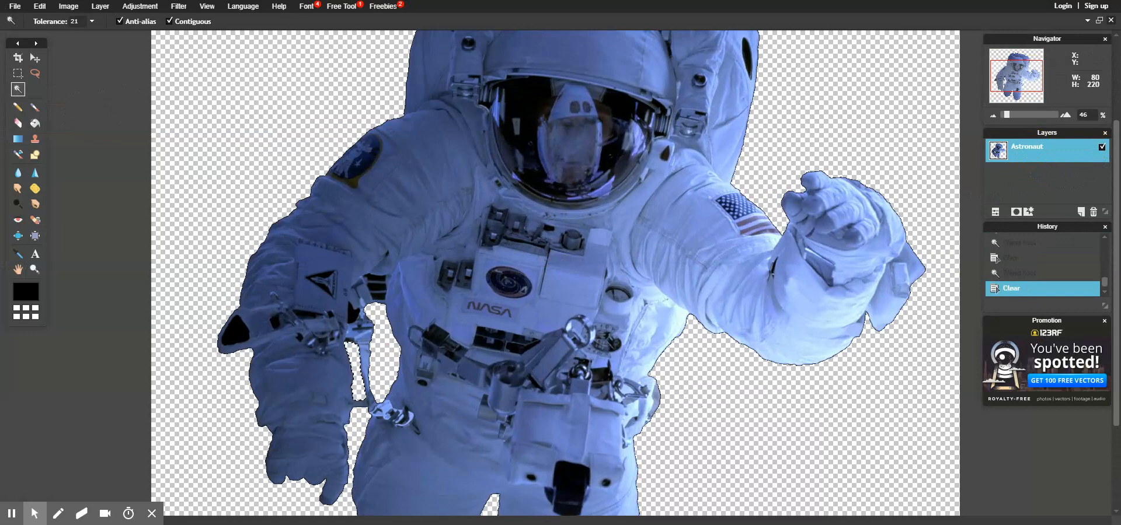
{"action": "left_click", "coordinate": [251, 334]}
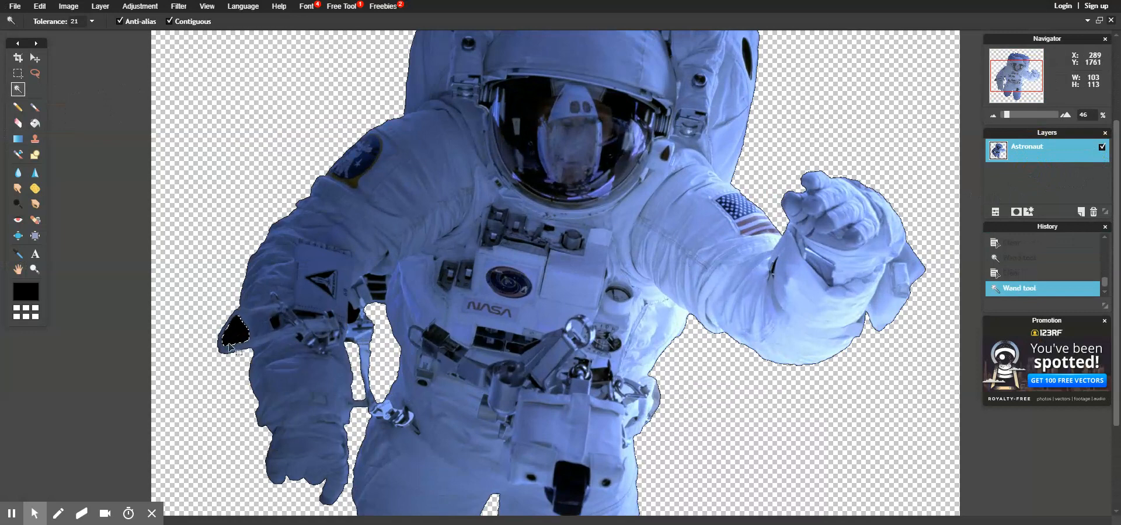
{"action": "key", "text": "Delete"}
- Clear the small black gap beside the forearm hardware and the lower two black slits between arm and torso
{"action": "scroll", "coordinate": [301, 311], "scroll_direction": "up", "scroll_amount": 3}
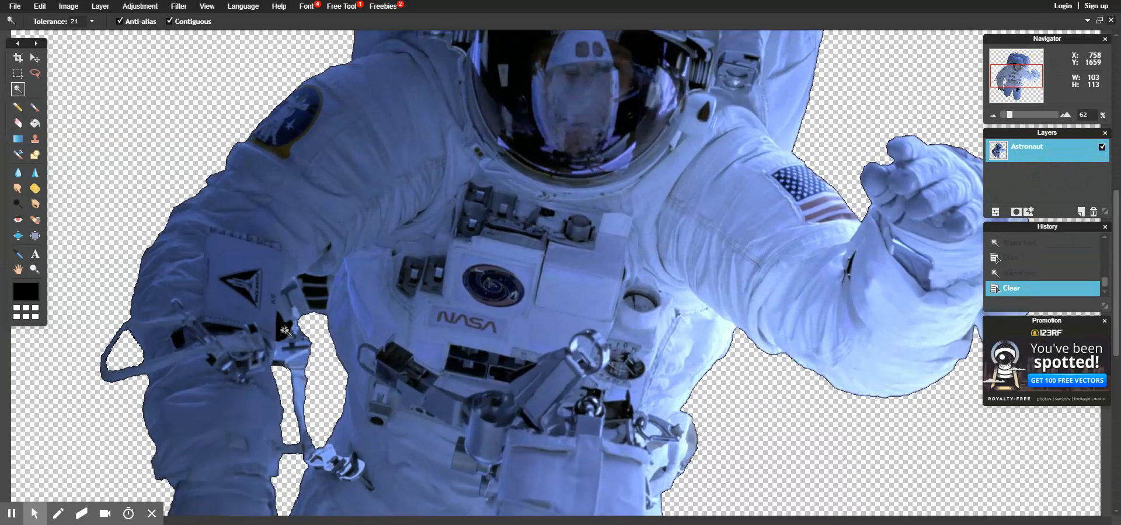
{"action": "left_click", "coordinate": [285, 331]}
{"action": "key", "text": "Delete"}
{"action": "left_click", "coordinate": [314, 304]}
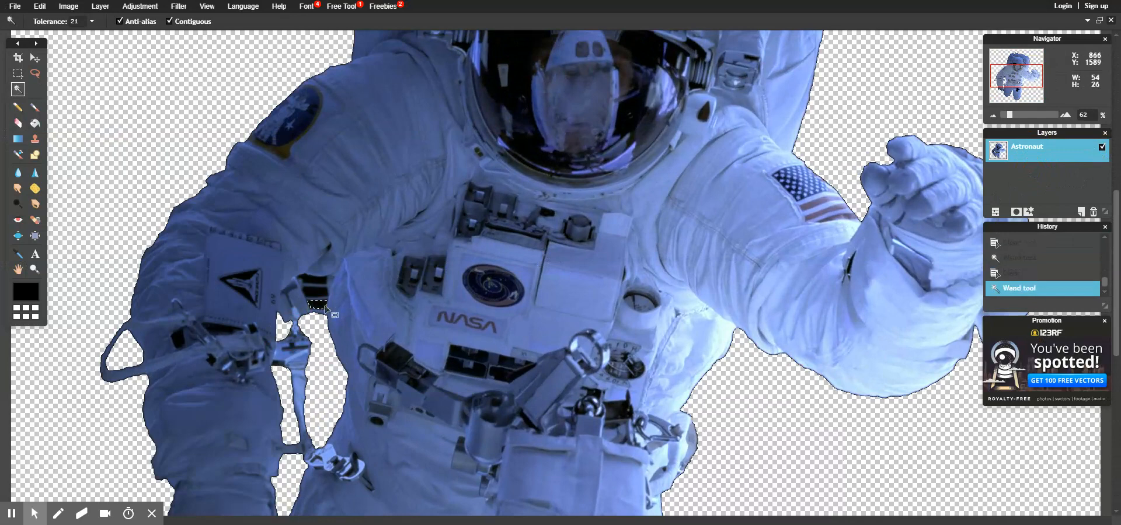
{"action": "key", "text": "Delete"}
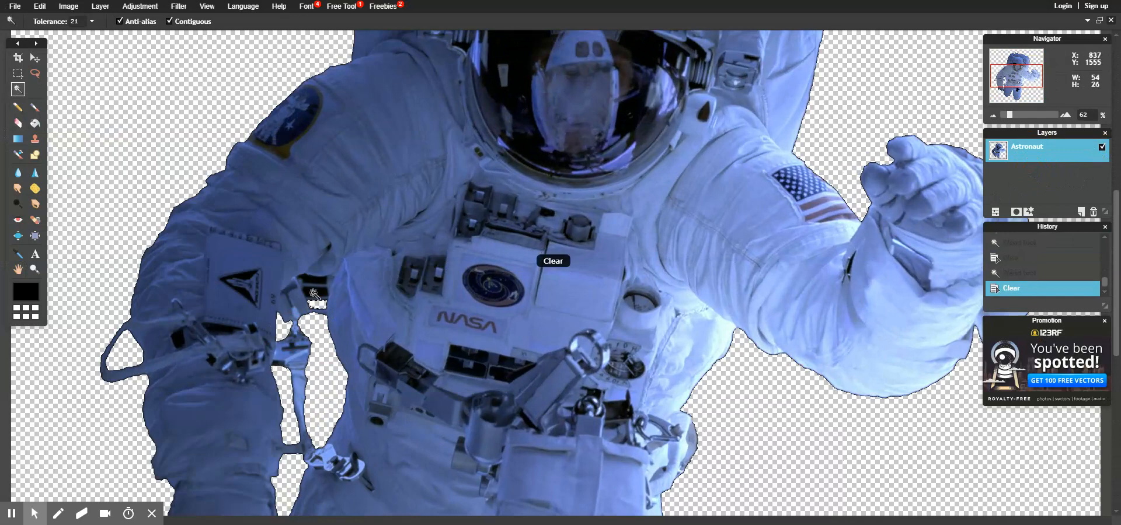
{"action": "left_click", "coordinate": [314, 299]}
{"action": "key", "text": "Delete"}
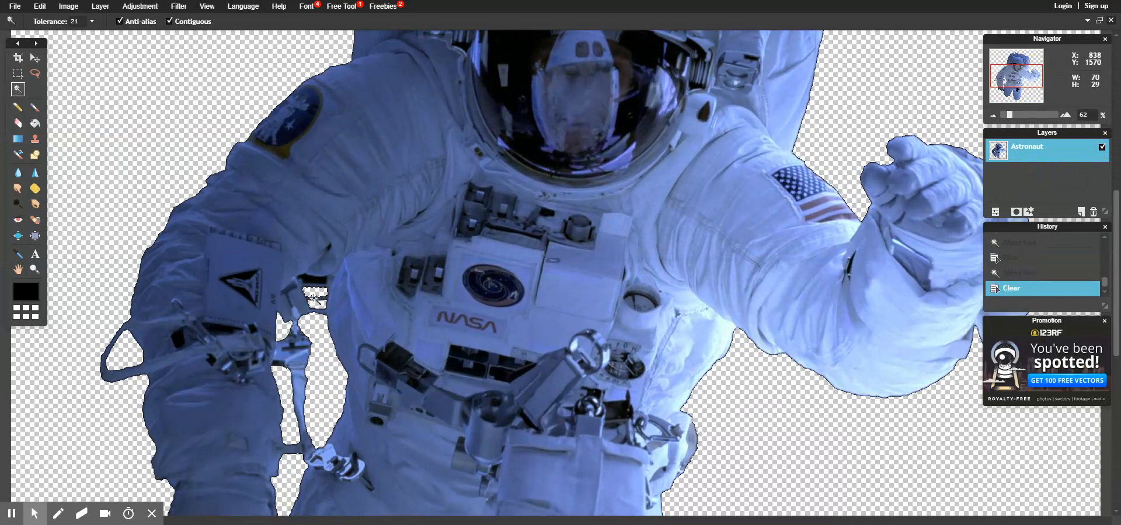
- Delete the uppermost black slit between the arm and torso, and deselect everything
{"action": "scroll", "coordinate": [315, 292], "scroll_direction": "up", "scroll_amount": 2}
{"action": "scroll", "coordinate": [317, 283], "scroll_direction": "up", "scroll_amount": 1}
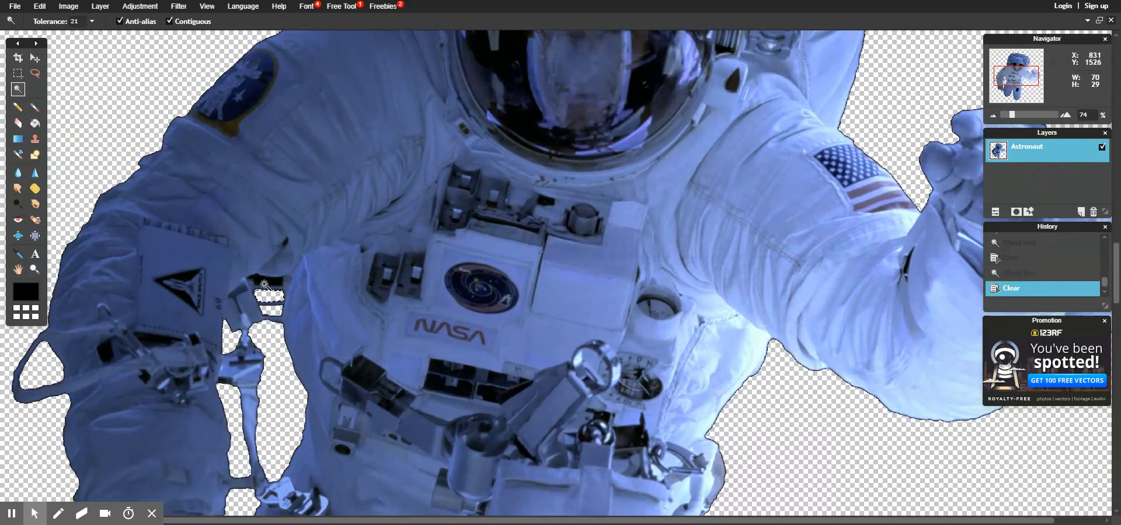
{"action": "left_click", "coordinate": [277, 284]}
{"action": "key", "text": "Delete"}
{"action": "scroll", "coordinate": [432, 321], "scroll_direction": "down", "scroll_amount": 5}
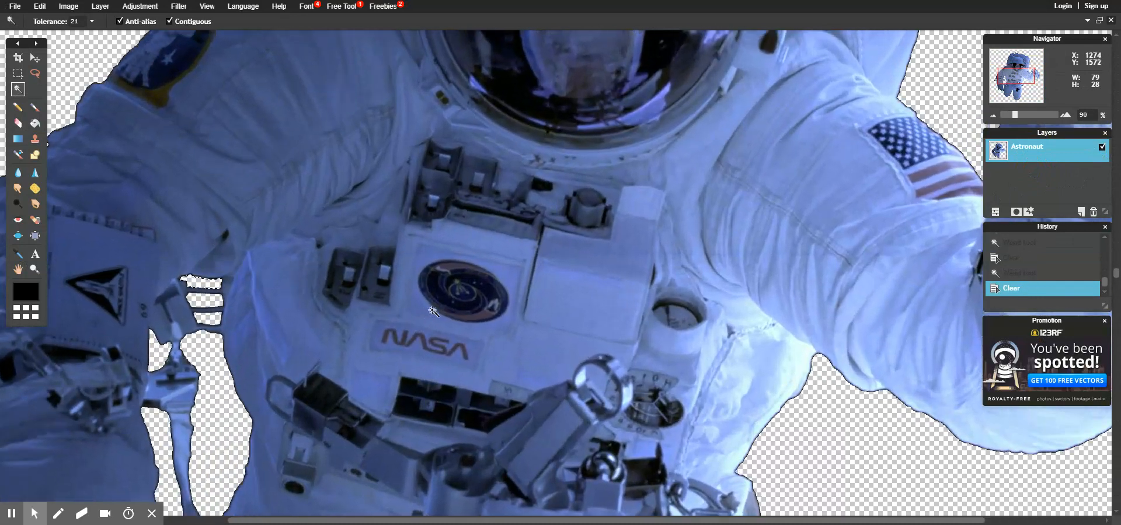
{"action": "scroll", "coordinate": [432, 308], "scroll_direction": "down", "scroll_amount": 2}
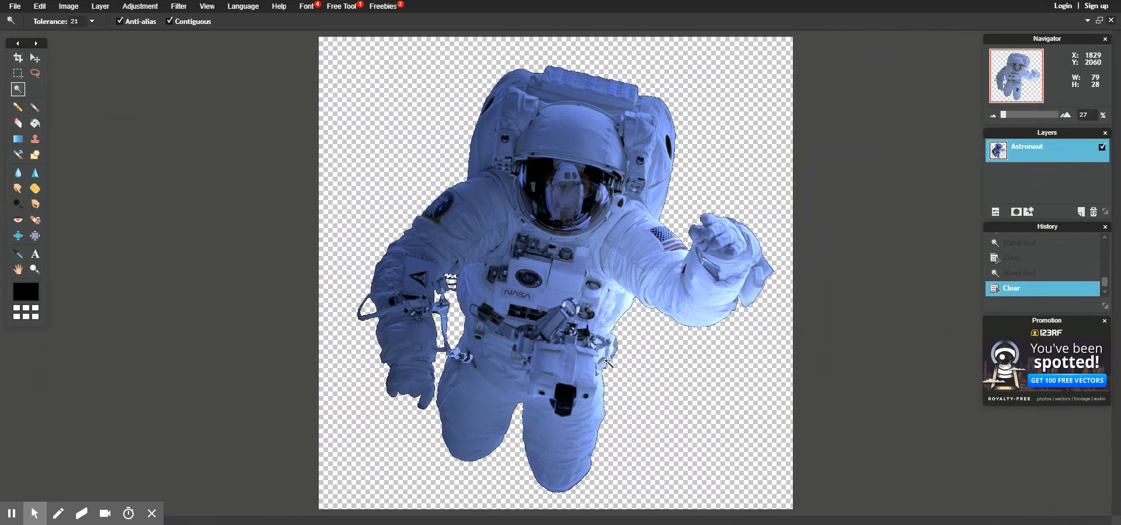
{"action": "key", "text": "ctrl+d"}
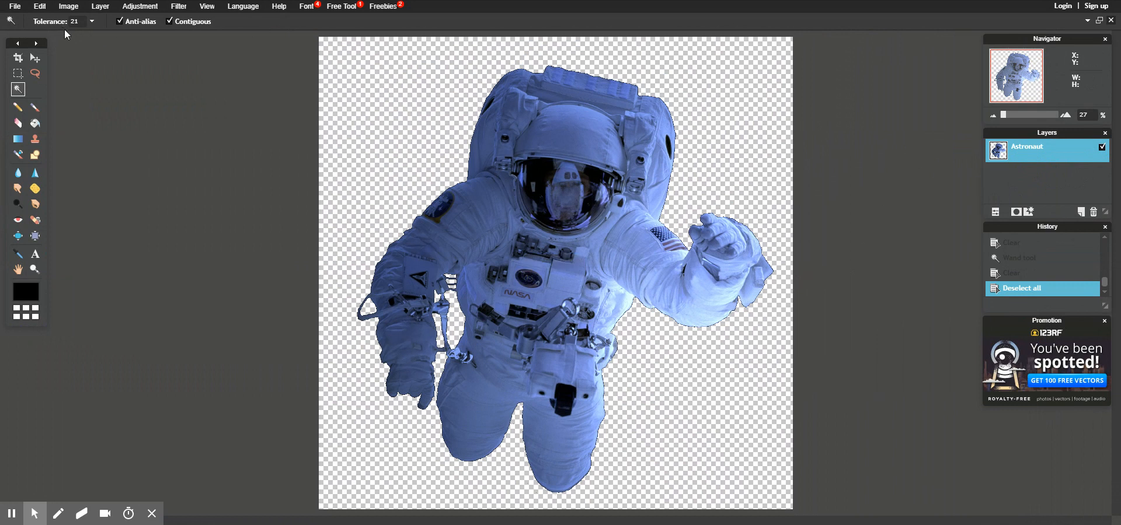
- Open the galaxy-infinity-milky-way-110854 image from the computer as a second document
{"action": "left_click", "coordinate": [15, 6]}
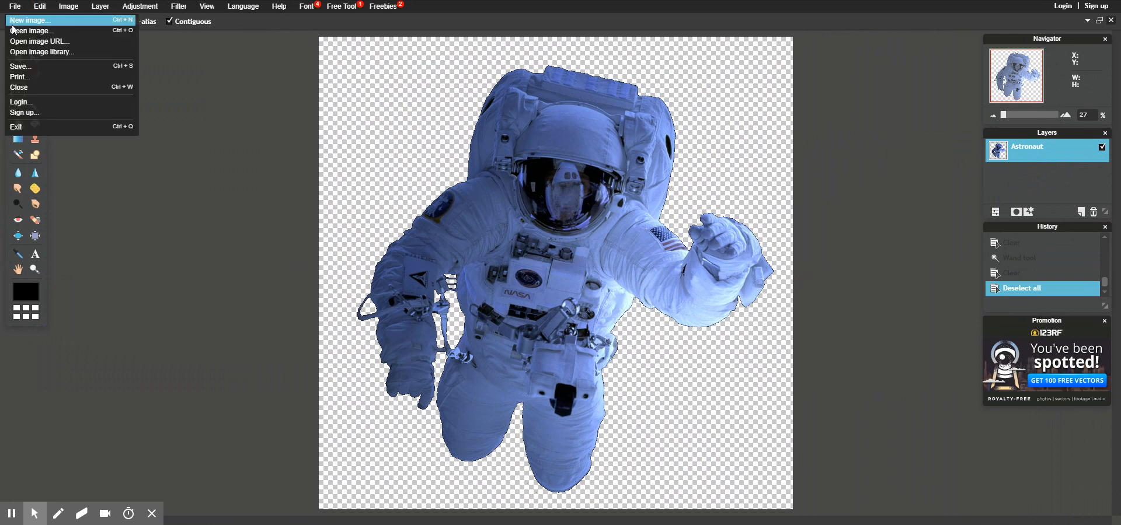
{"action": "left_click", "coordinate": [29, 33]}
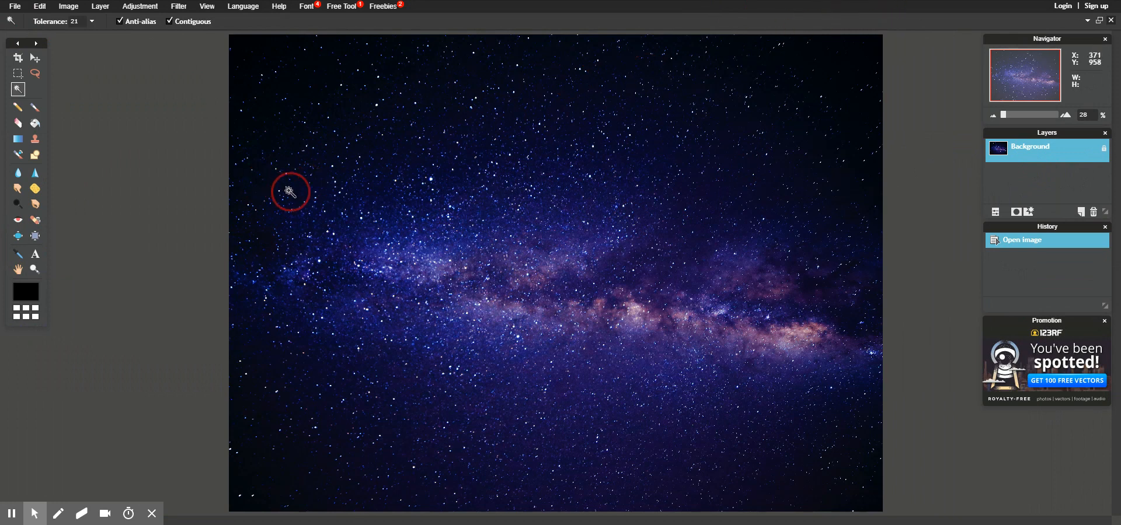
- Switch back to the astronaut image and copy its entire canvas
{"action": "left_click", "coordinate": [1087, 21]}
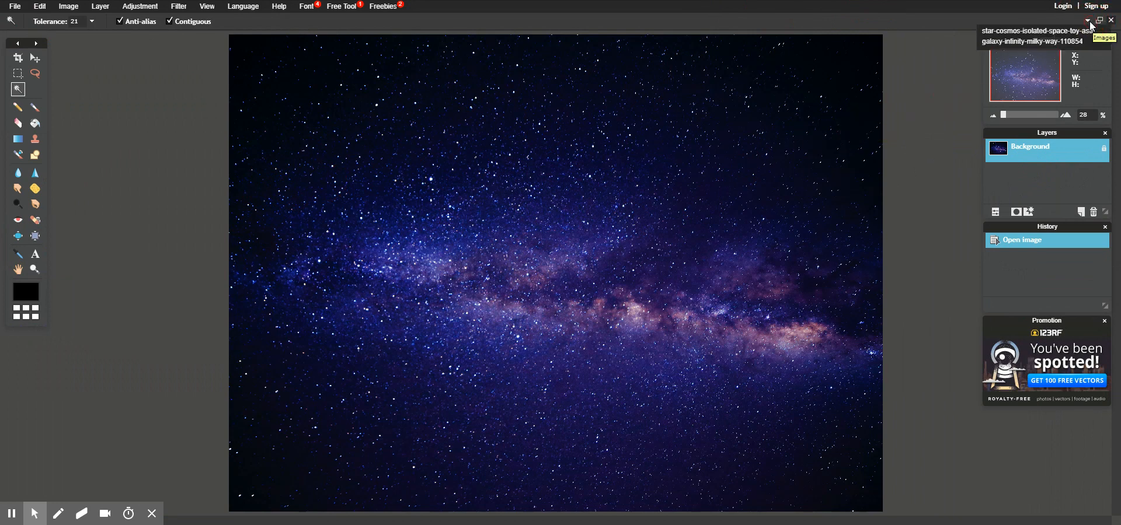
{"action": "left_click", "coordinate": [1056, 33]}
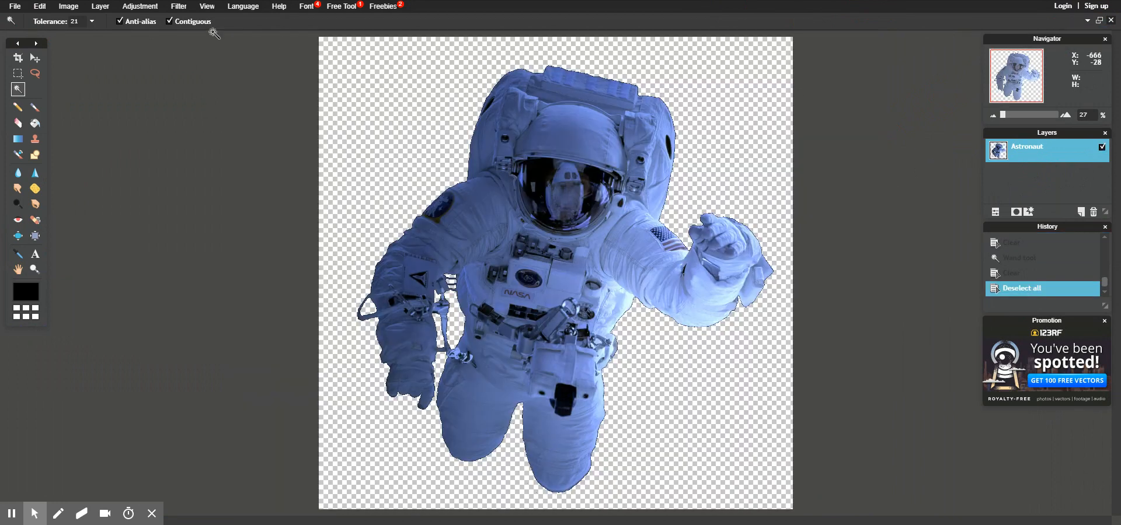
{"action": "left_click", "coordinate": [40, 6]}
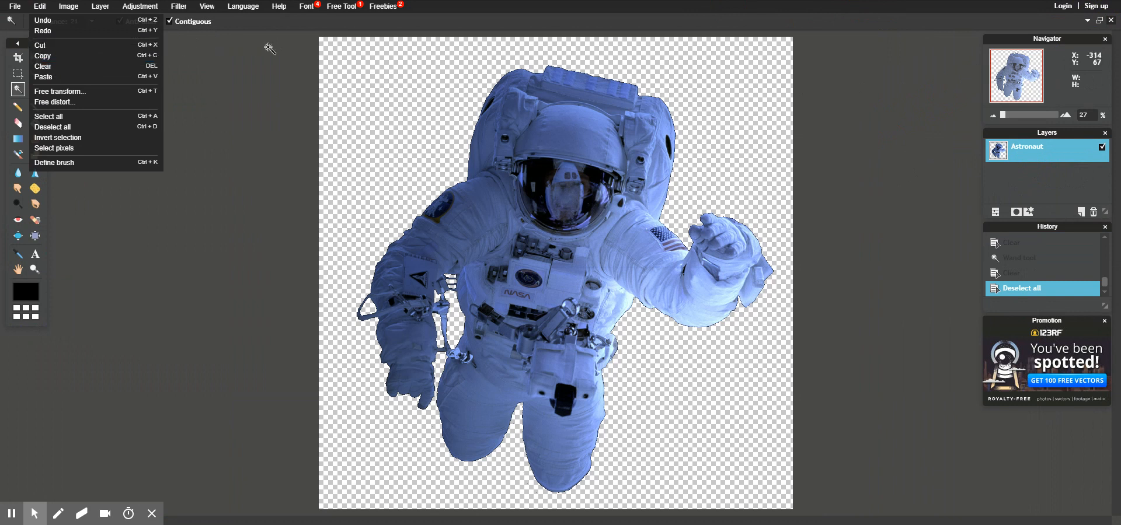
{"action": "left_click", "coordinate": [400, 32]}
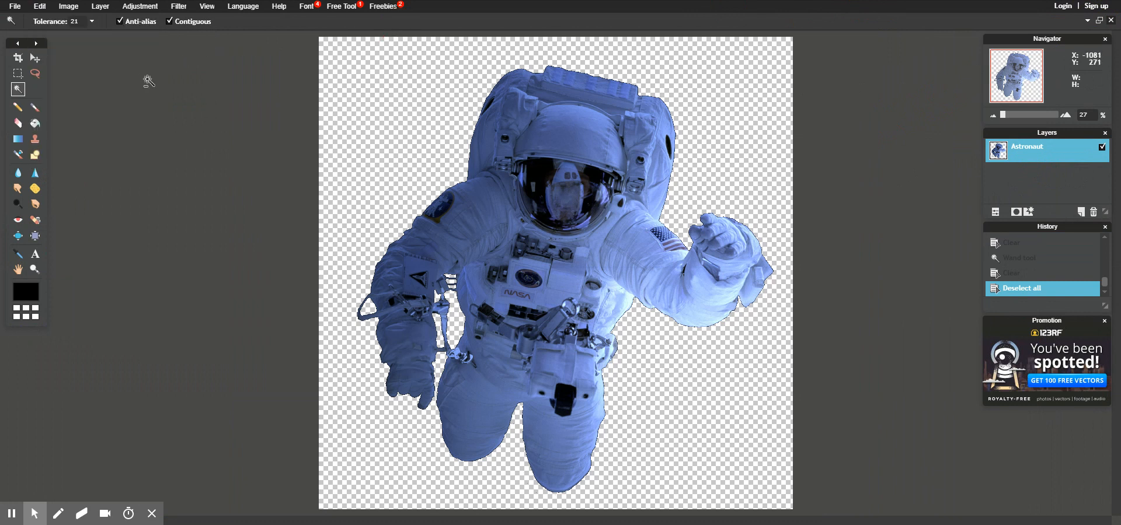
{"action": "key", "text": "ctrl+a"}
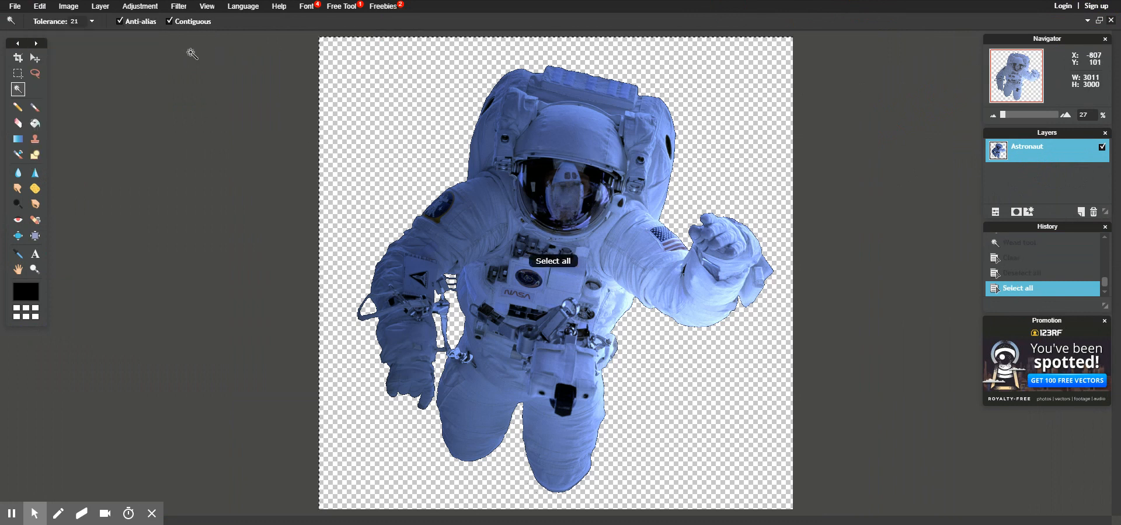
{"action": "left_click", "coordinate": [44, 8]}
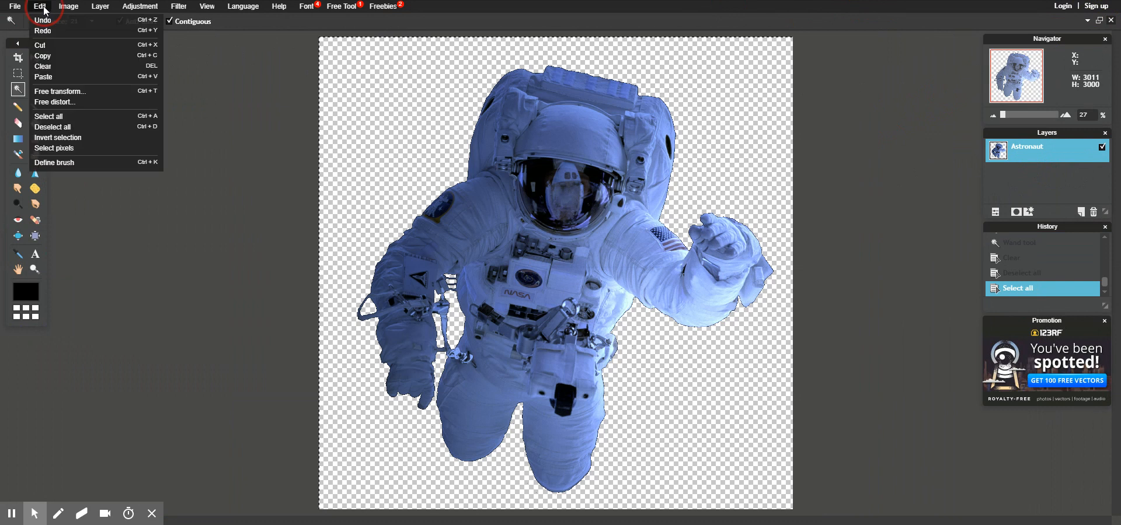
{"action": "left_click", "coordinate": [43, 58]}
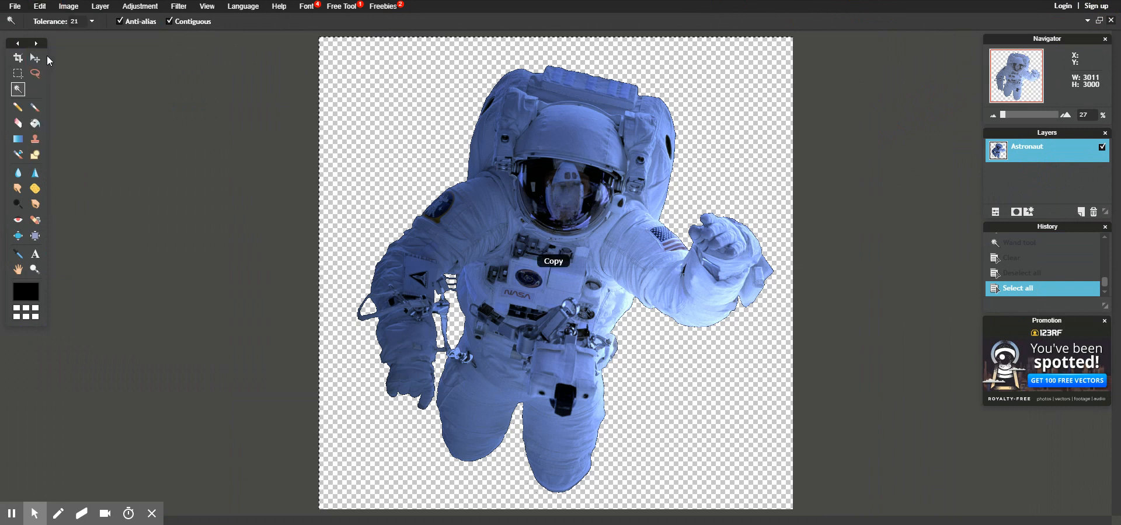
- Switch to the galaxy-infinity-milky-way-110854 image and paste the copied astronaut as a new layer
{"action": "left_click", "coordinate": [1087, 20]}
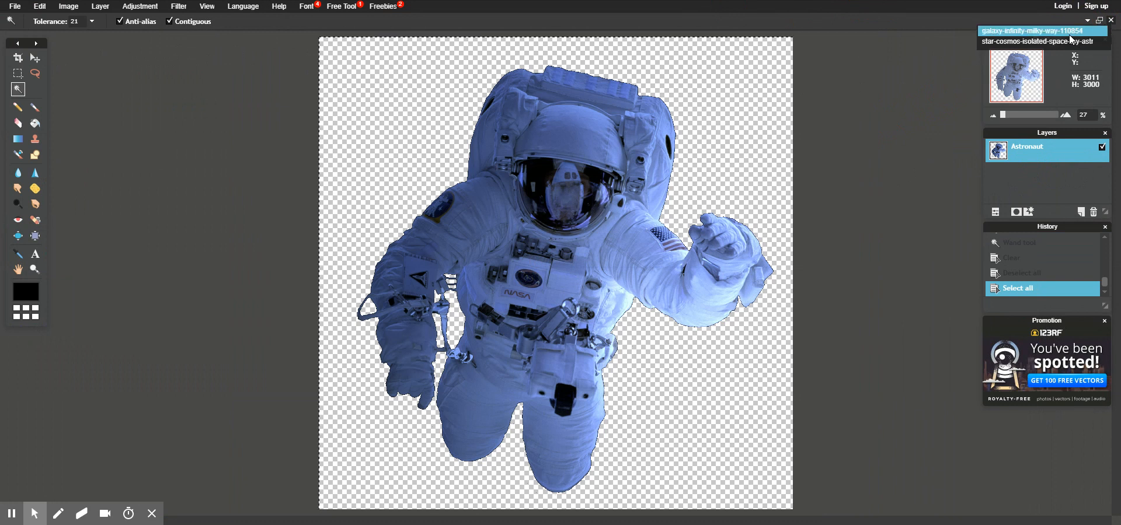
{"action": "left_click", "coordinate": [1069, 31]}
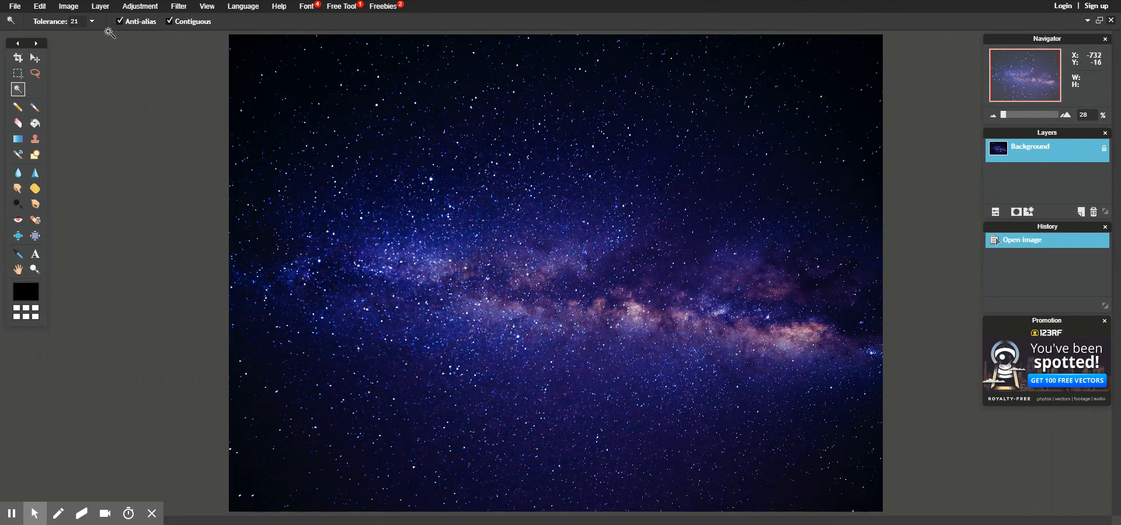
{"action": "left_click", "coordinate": [41, 7]}
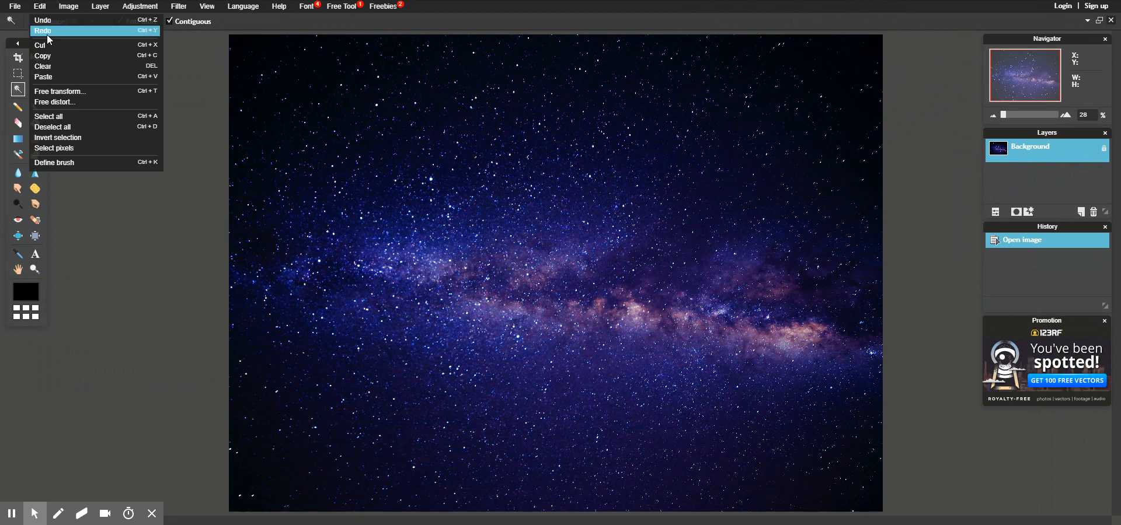
{"action": "left_click", "coordinate": [42, 78]}
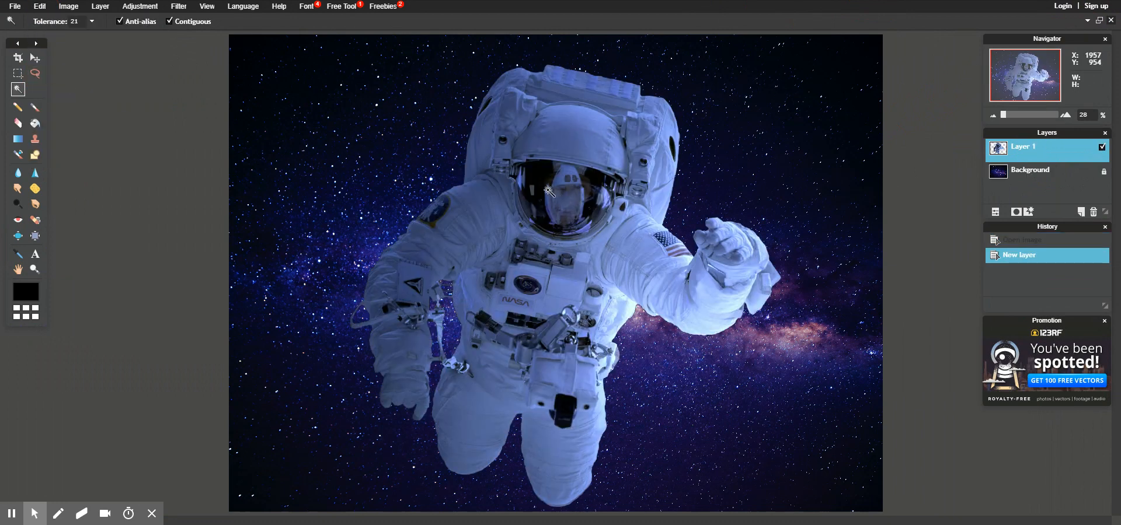
{"action": "left_click", "coordinate": [39, 12]}
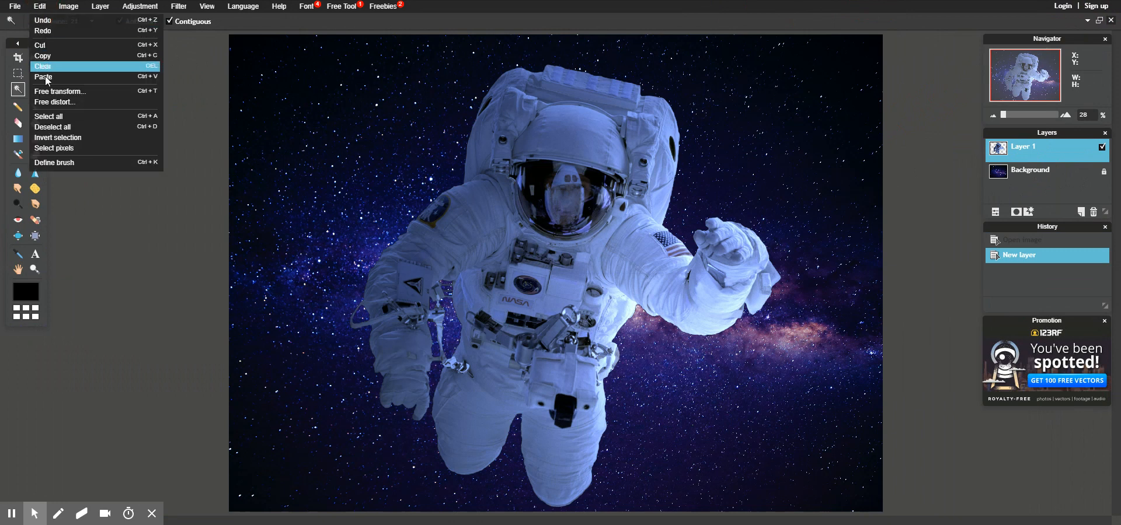
{"action": "left_click", "coordinate": [66, 92]}
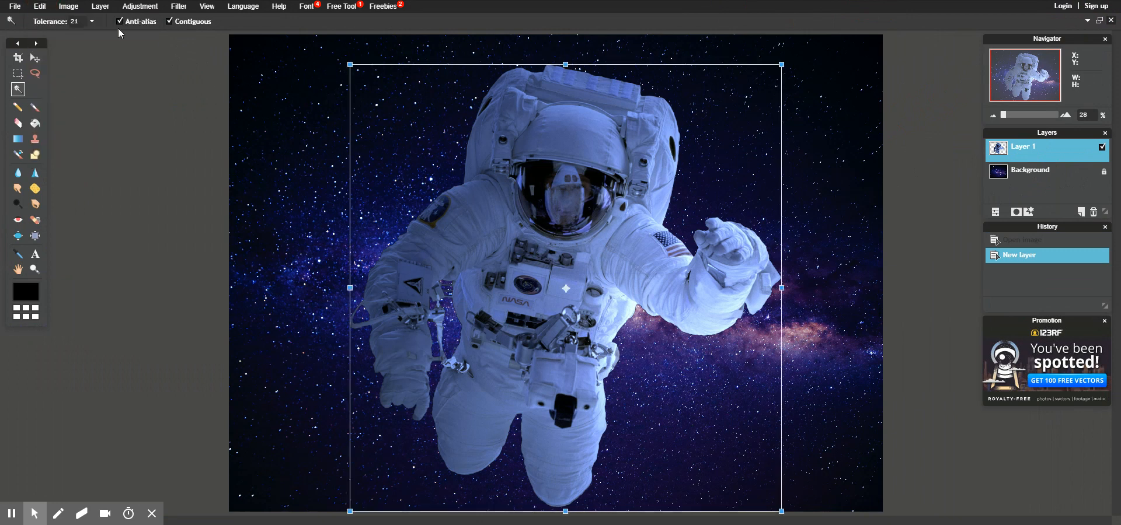
{"action": "left_click", "coordinate": [46, 16]}
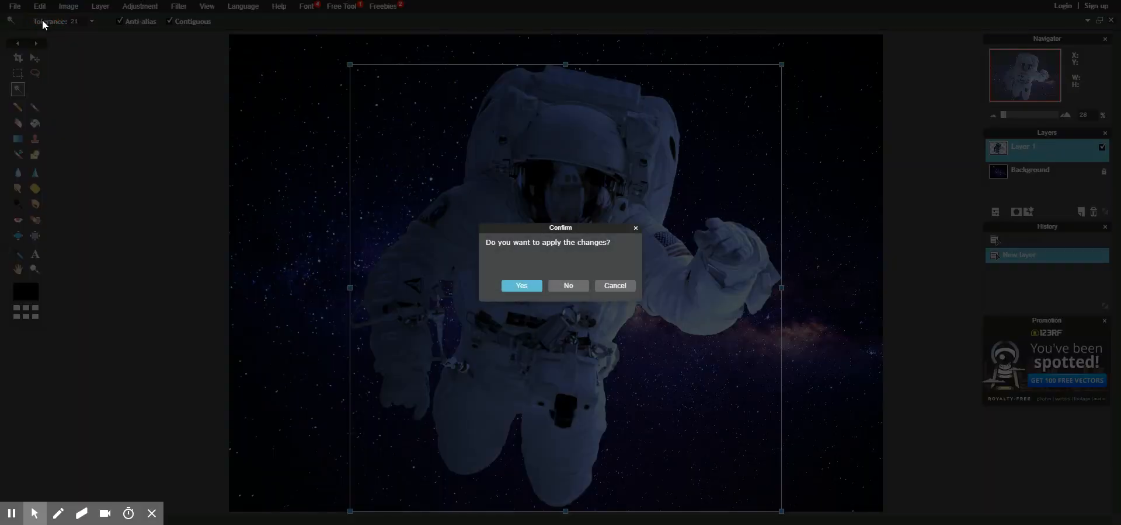
{"action": "left_click", "coordinate": [571, 286]}
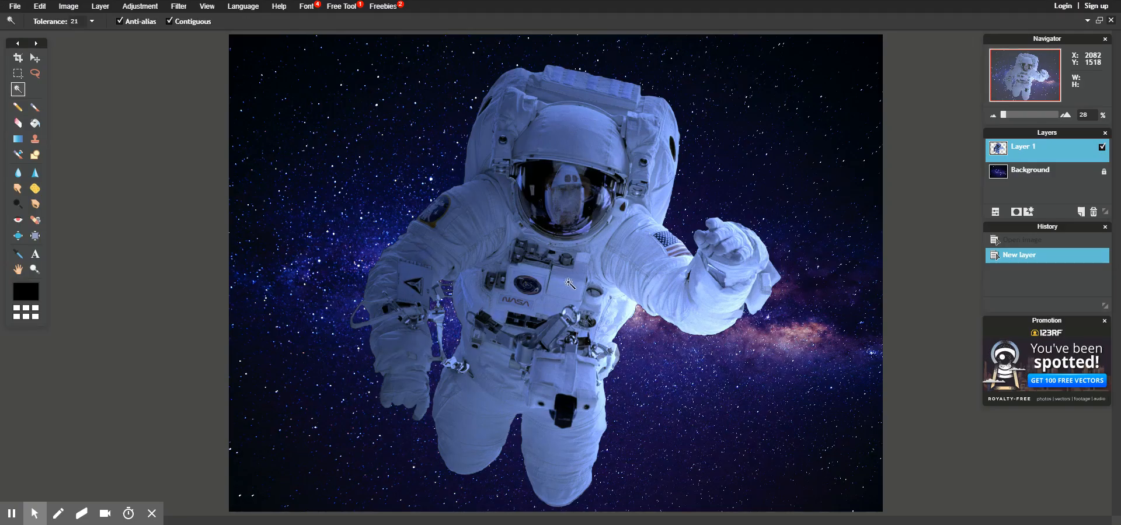
- Free-transform the astronaut layer to scale it down to roughly half size and place it in the right half of the galaxy image
{"action": "left_click", "coordinate": [40, 6]}
{"action": "left_click", "coordinate": [84, 92]}
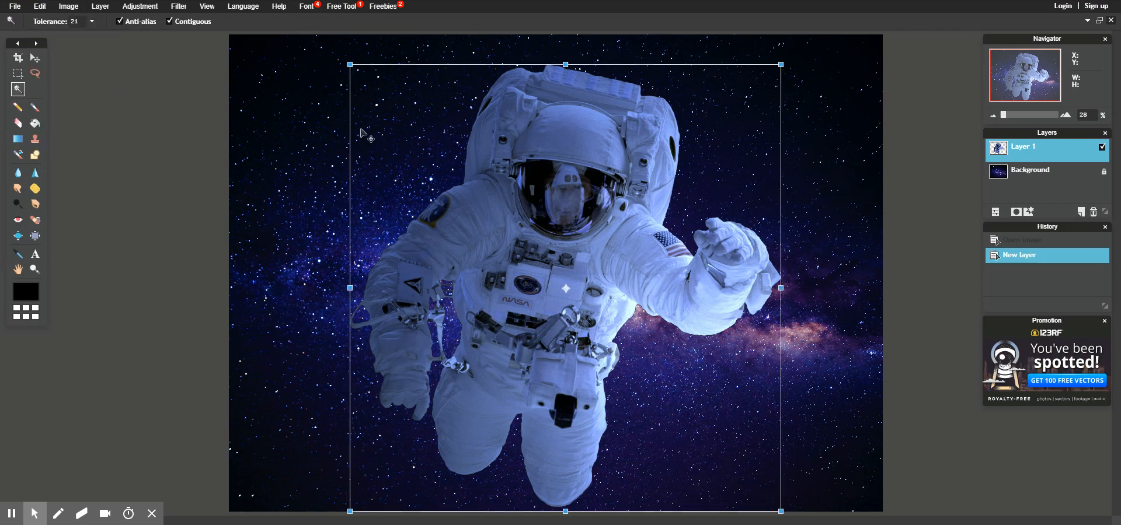
{"action": "left_click_drag", "start_coordinate": [350, 64], "coordinate": [447, 165]}
{"action": "left_click_drag", "start_coordinate": [543, 252], "coordinate": [678, 201]}
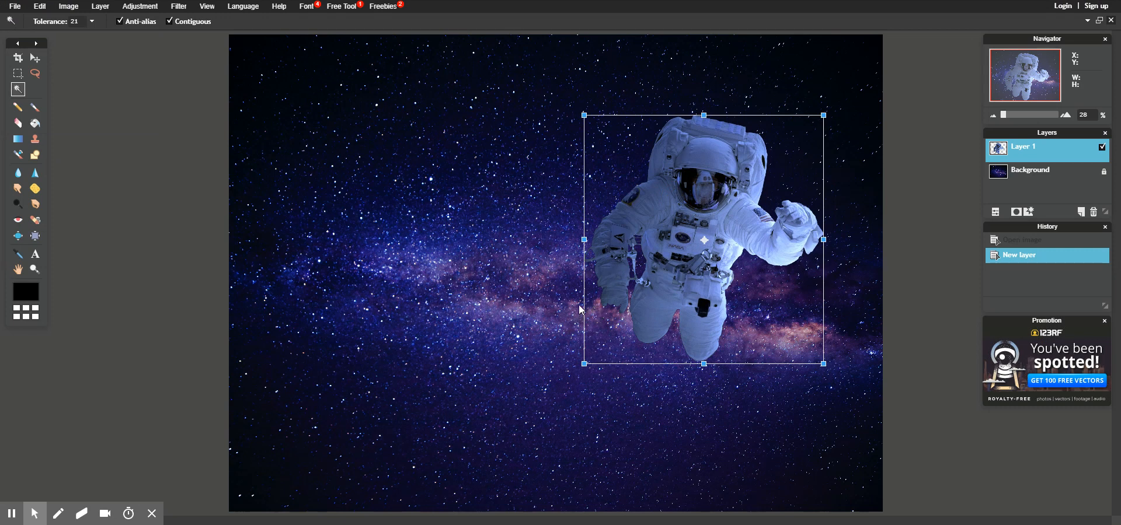
{"action": "key", "text": "Return"}
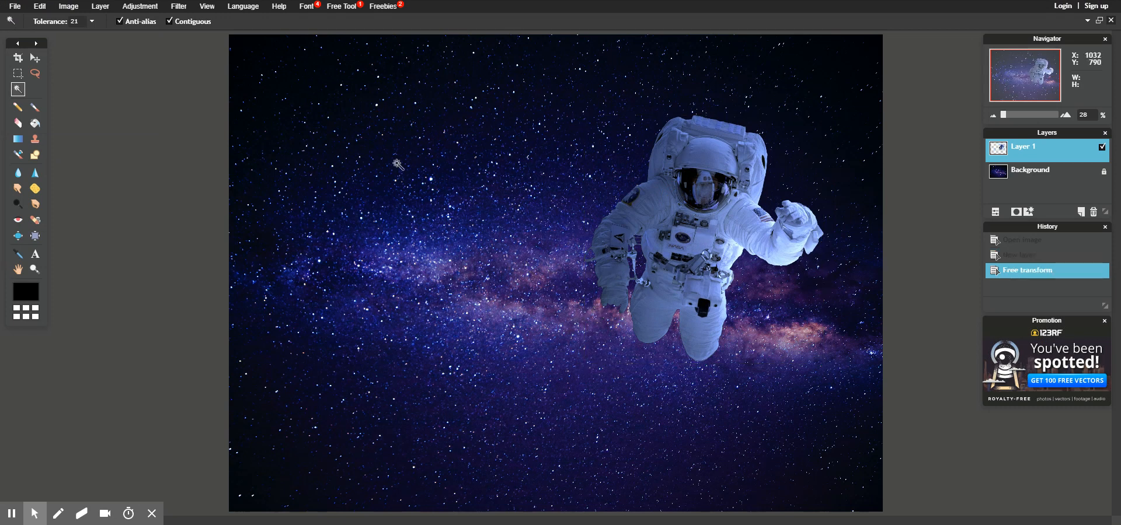
- Add the text "Pixlr" in the Track font at size 150, coloured off-white (f7f7f7), in the upper-left area of the galaxy
{"action": "left_click", "coordinate": [35, 254]}
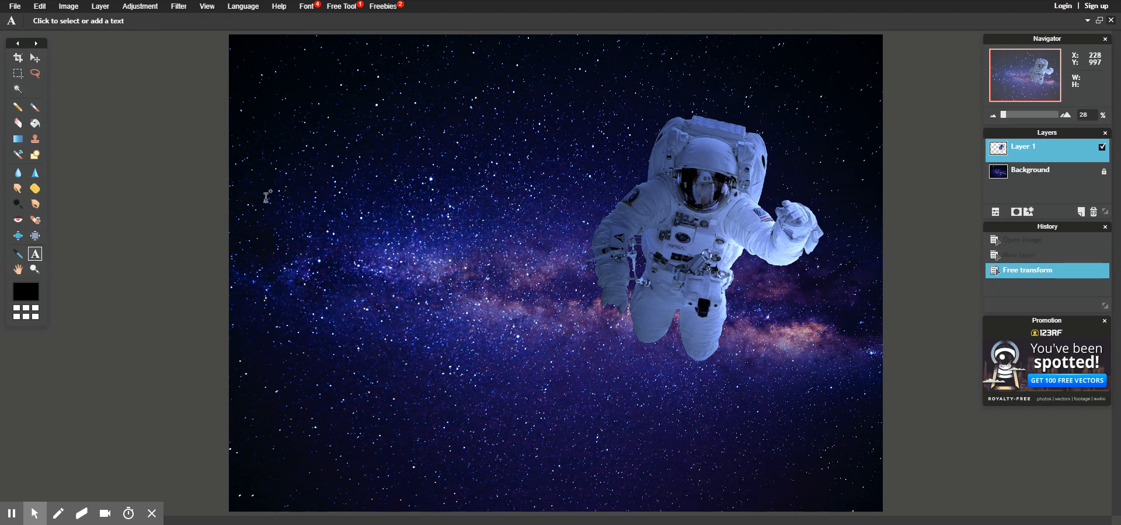
{"action": "left_click", "coordinate": [322, 144]}
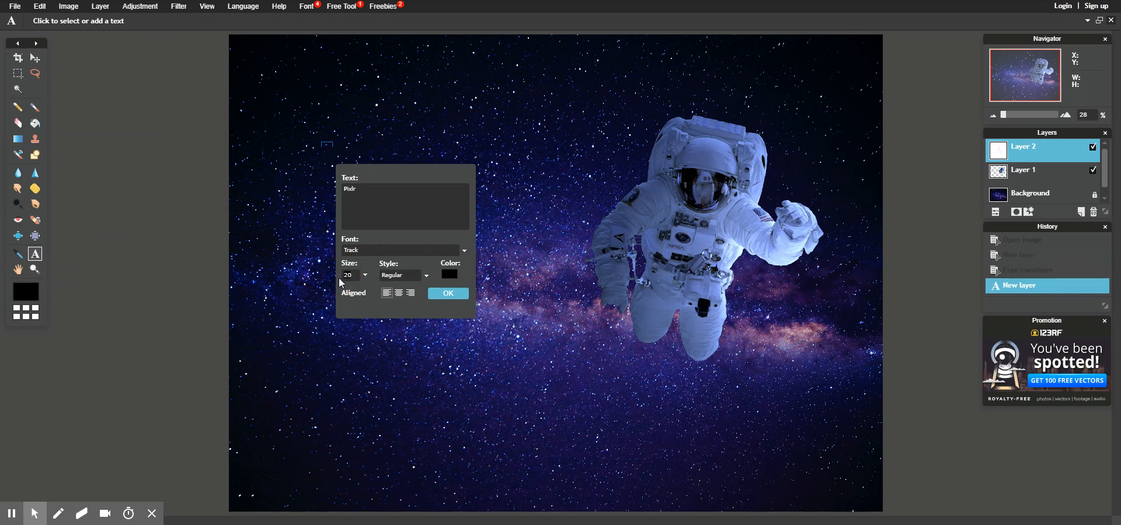
{"action": "left_click", "coordinate": [449, 274]}
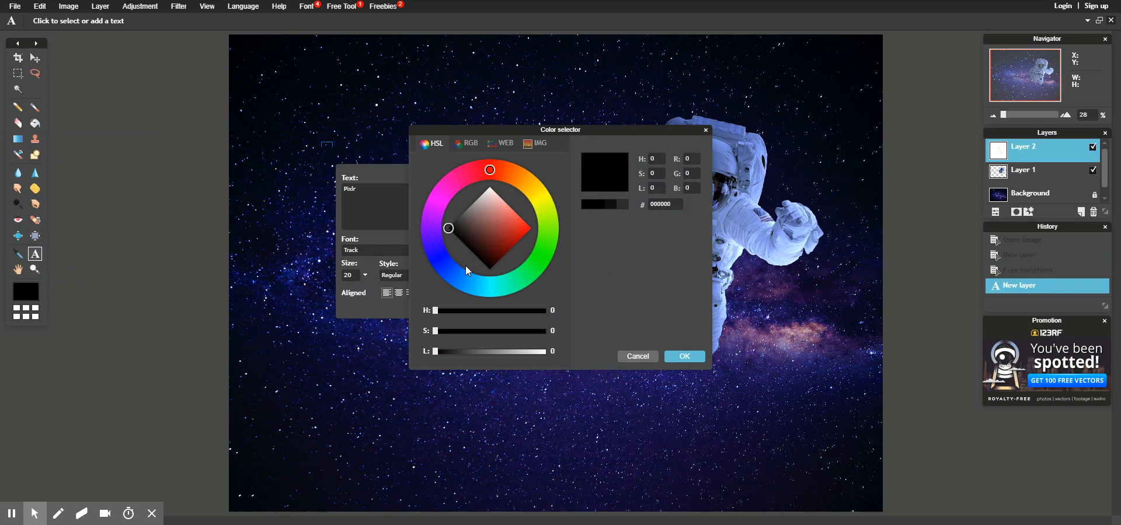
{"action": "left_click", "coordinate": [489, 191]}
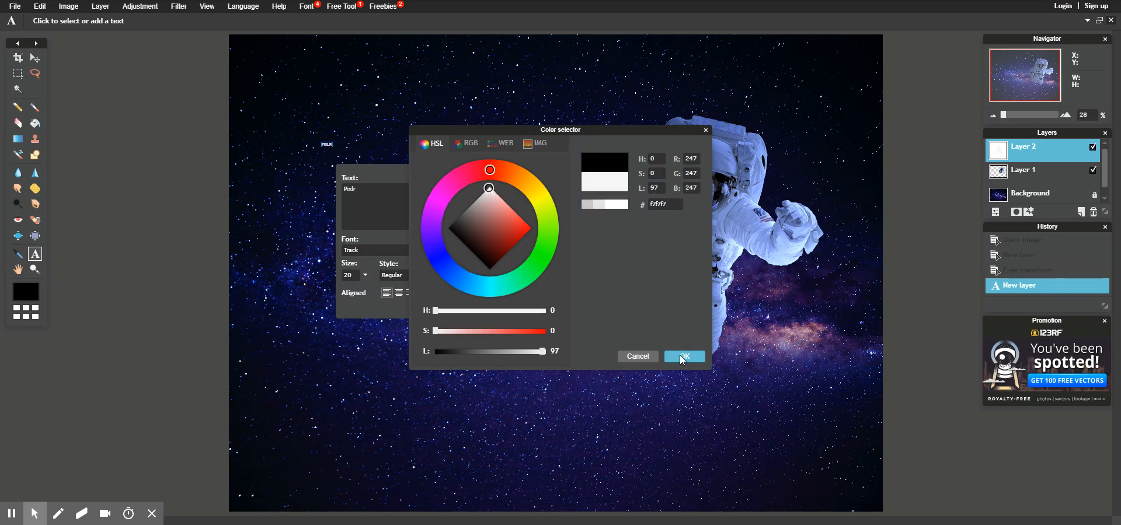
{"action": "left_click", "coordinate": [683, 358]}
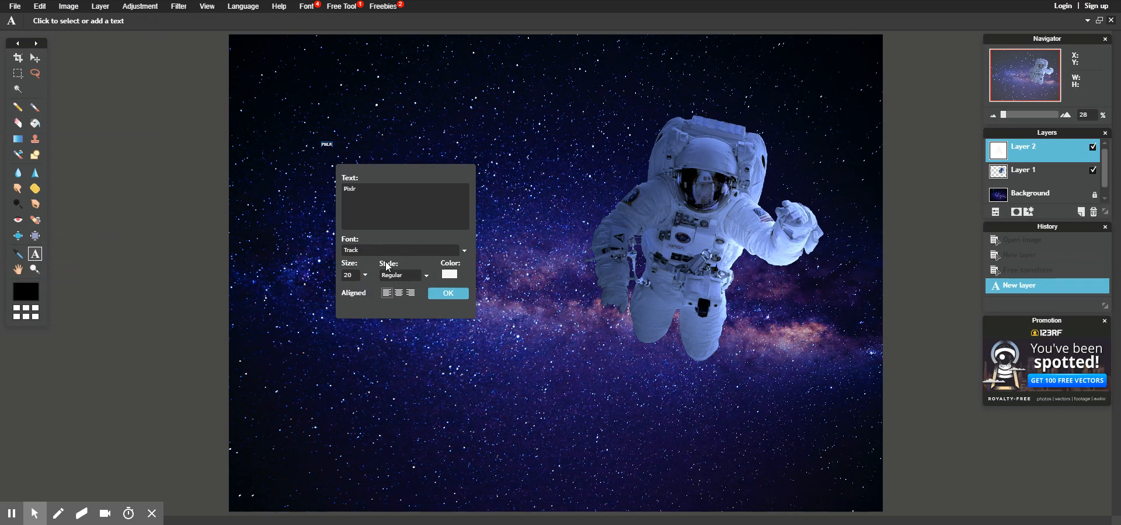
{"action": "left_click", "coordinate": [358, 275]}
{"action": "type", "text": "150"}
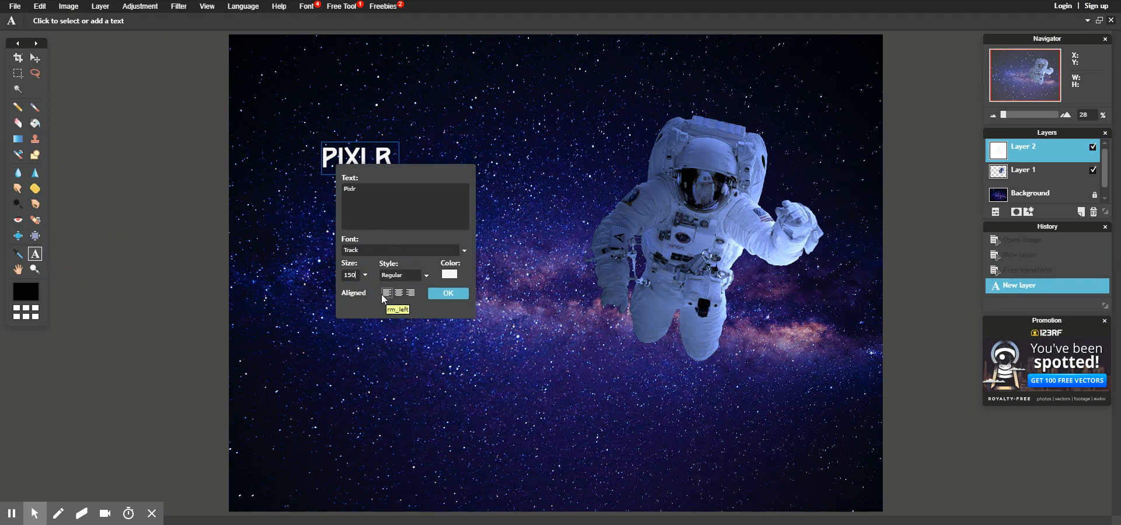
{"action": "left_click", "coordinate": [446, 296]}
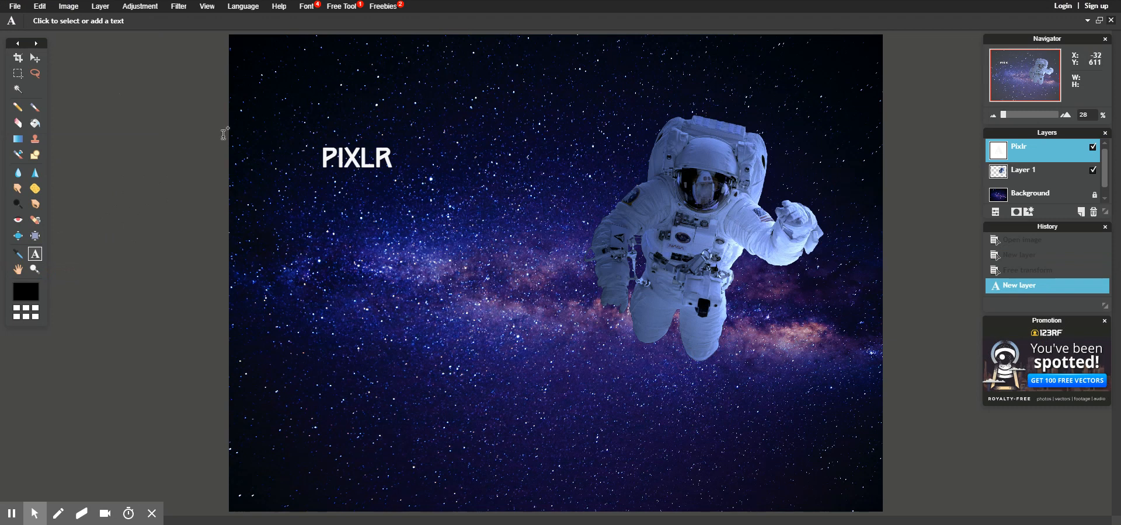
- Nudge the Pixlr text slightly to the right
{"action": "left_click", "coordinate": [35, 58]}
{"action": "mouse_move", "coordinate": [365, 174]}
{"action": "left_mouse_down"}
{"action": "mouse_move", "coordinate": [406, 189]}
{"action": "mouse_move", "coordinate": [364, 171]}
{"action": "left_mouse_up"}
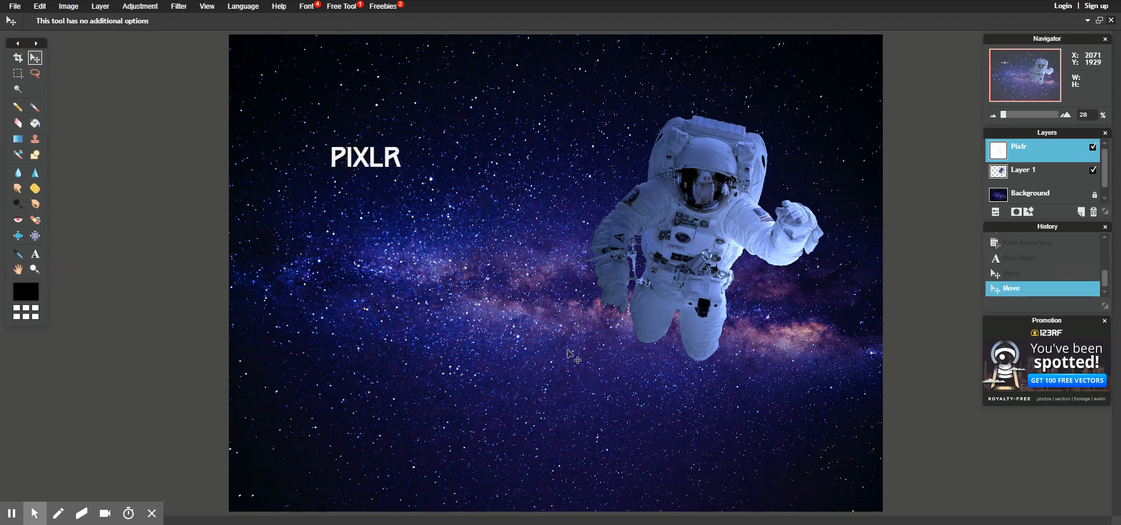
{"action": "left_click", "coordinate": [358, 166]}
- Set the Pixlr text size to 300 and move the text slightly up and to the left
{"action": "left_click", "coordinate": [1023, 153]}
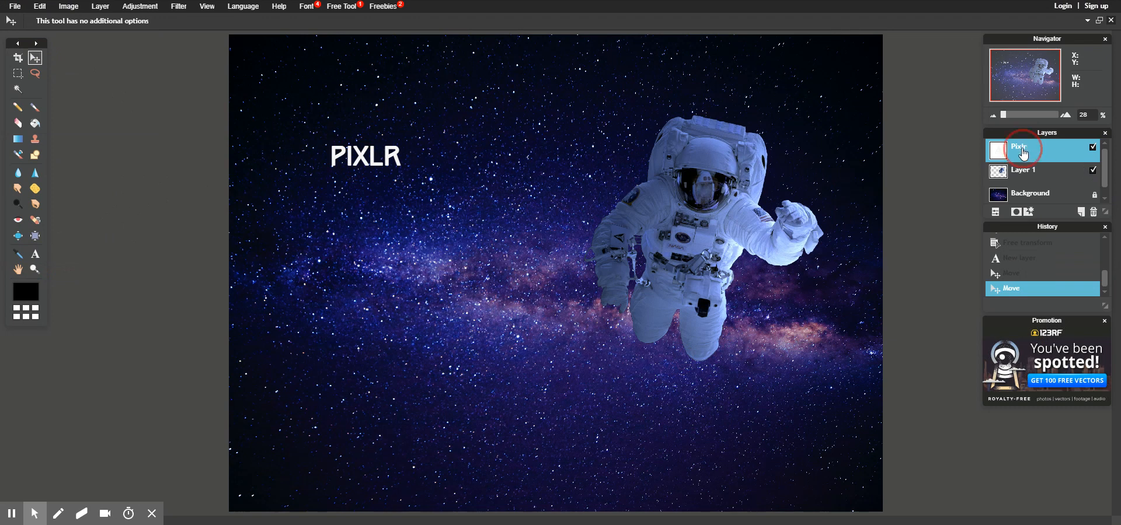
{"action": "double_click", "coordinate": [1023, 153]}
{"action": "left_click", "coordinate": [373, 156]}
{"action": "left_click", "coordinate": [35, 255]}
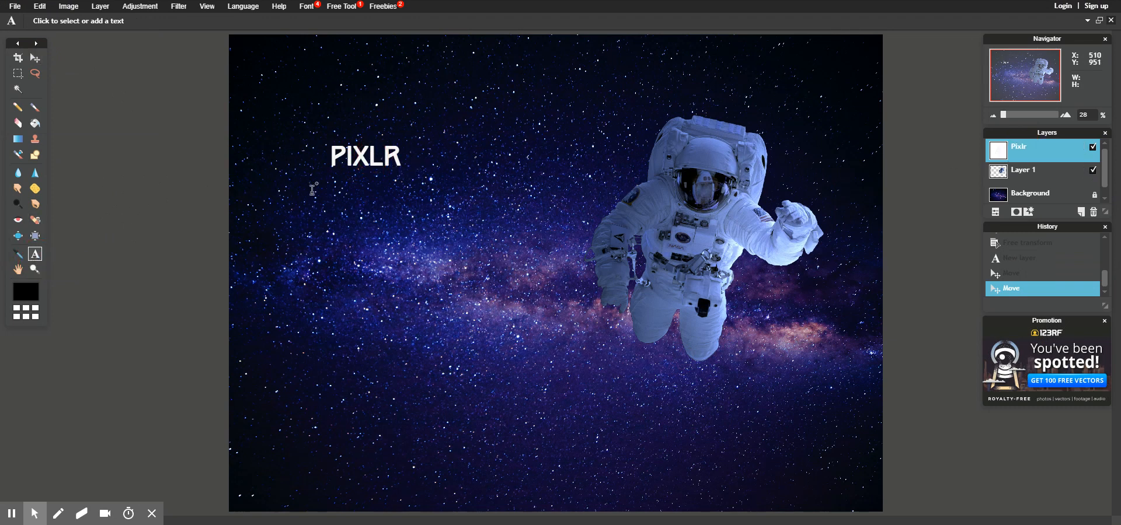
{"action": "left_click", "coordinate": [365, 157]}
{"action": "left_click", "coordinate": [343, 277]}
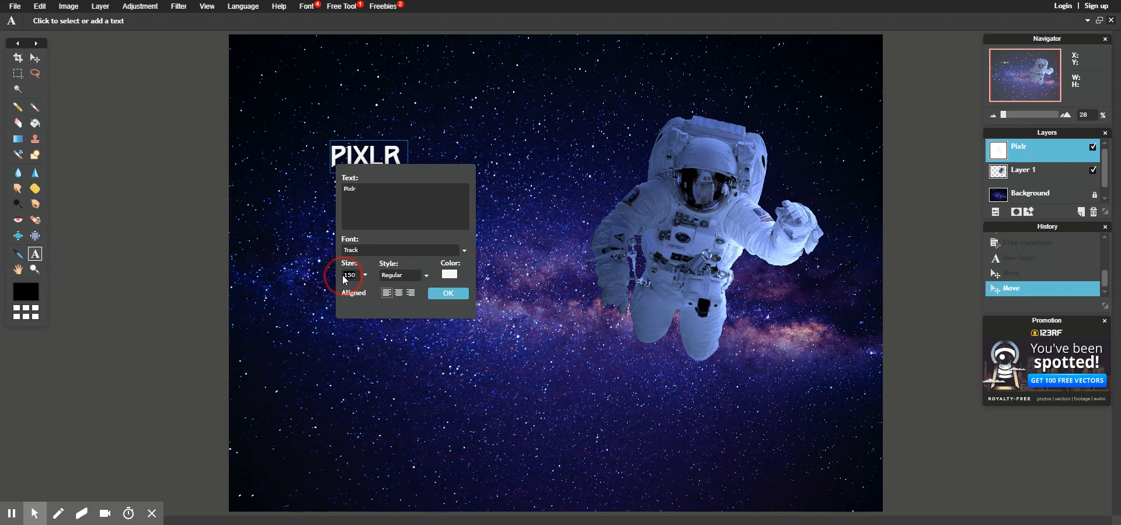
{"action": "type", "text": "300"}
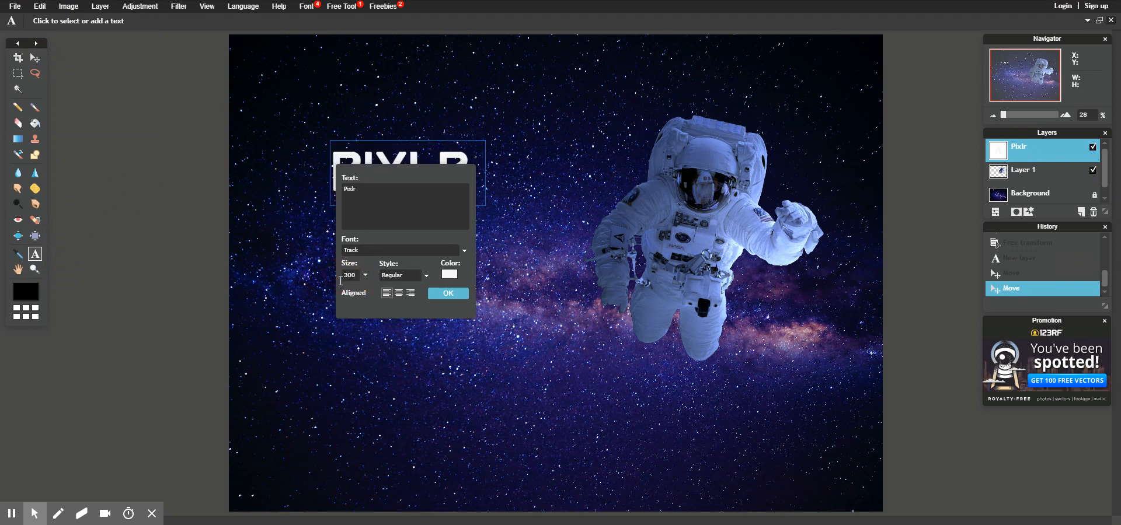
{"action": "left_click", "coordinate": [435, 293]}
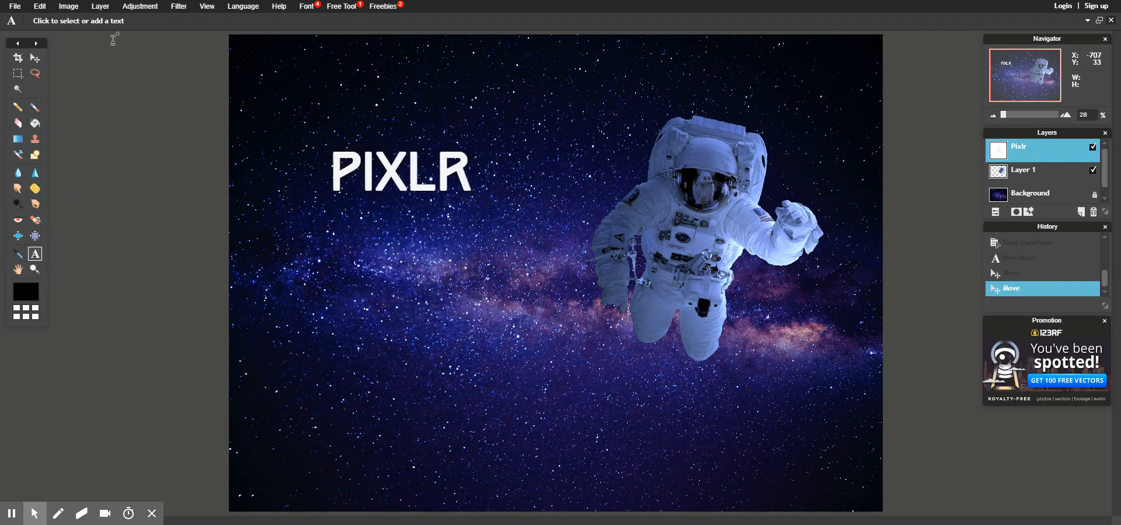
{"action": "left_click", "coordinate": [35, 58]}
{"action": "left_click_drag", "start_coordinate": [395, 169], "coordinate": [371, 159]}
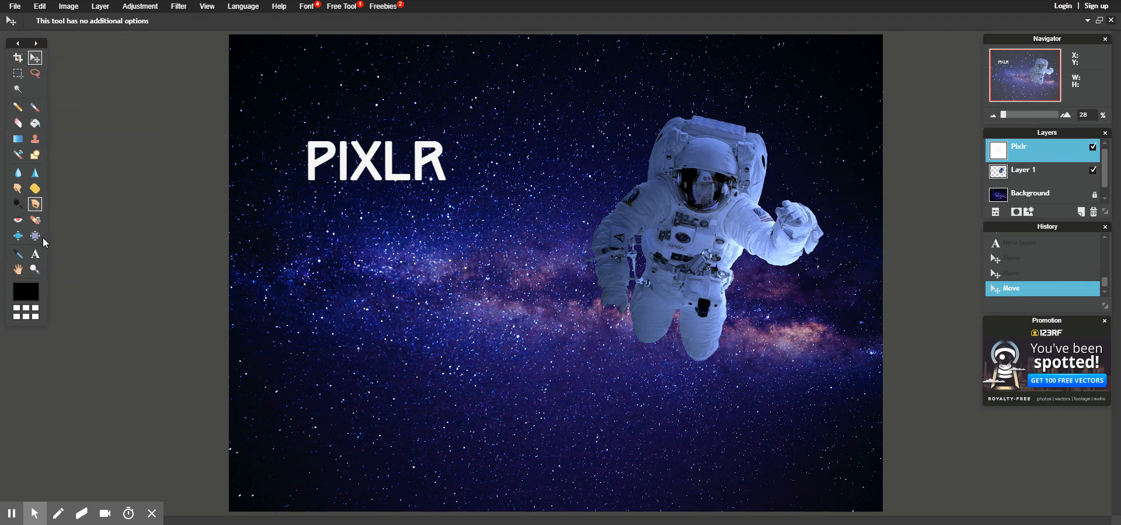
- Add a second text layer reading "Is out of this world" at size 100 below the Pixlr title
{"action": "left_click", "coordinate": [35, 254]}
{"action": "left_click", "coordinate": [332, 224]}
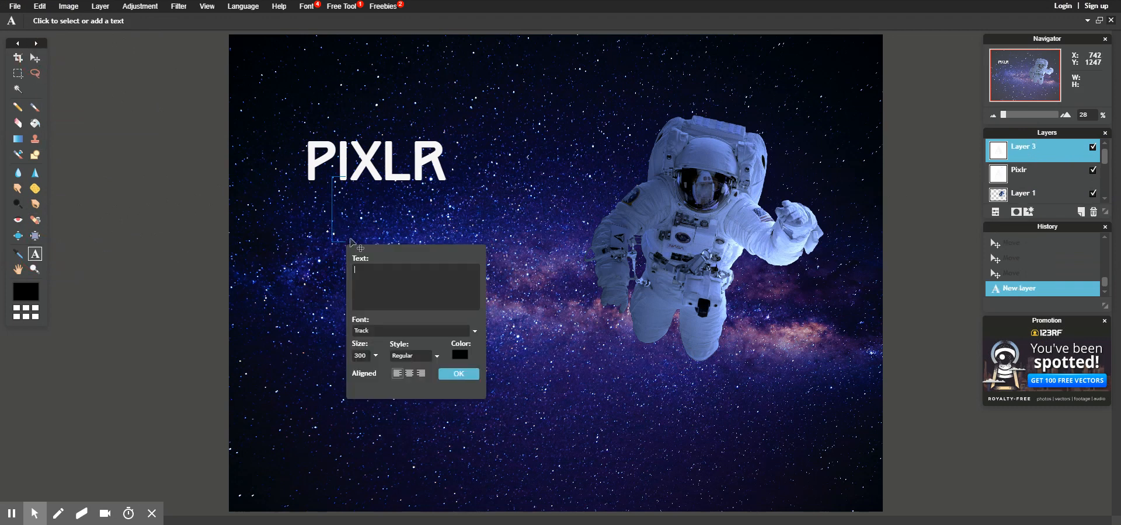
{"action": "left_click", "coordinate": [367, 357]}
{"action": "type", "text": "100"}
{"action": "type", "text": "Is out of this world"}
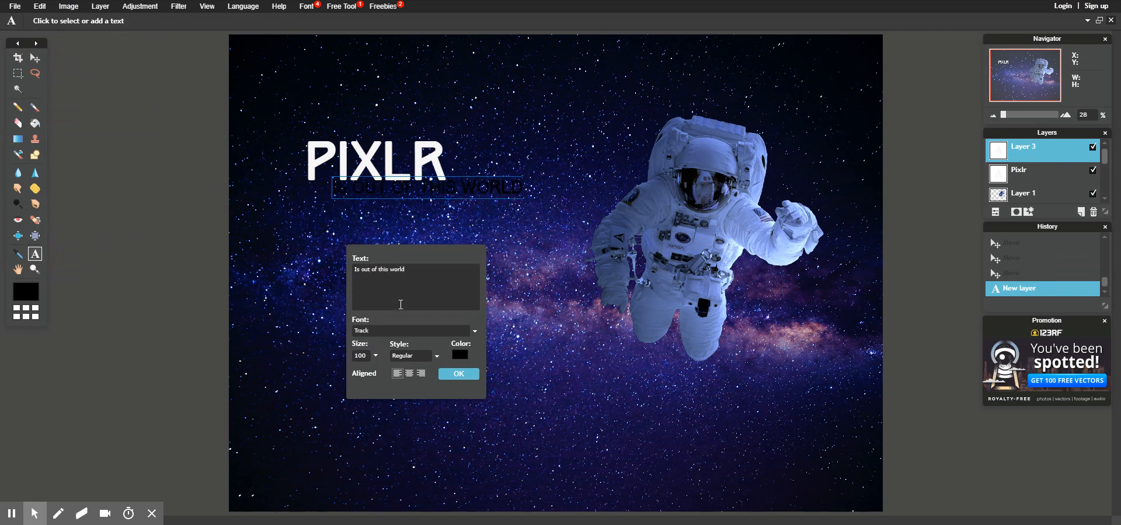
- Colour the "Is out of this world" text off-white (fcf5f5) and shift it down clear of the Pixlr title
{"action": "left_click", "coordinate": [459, 353]}
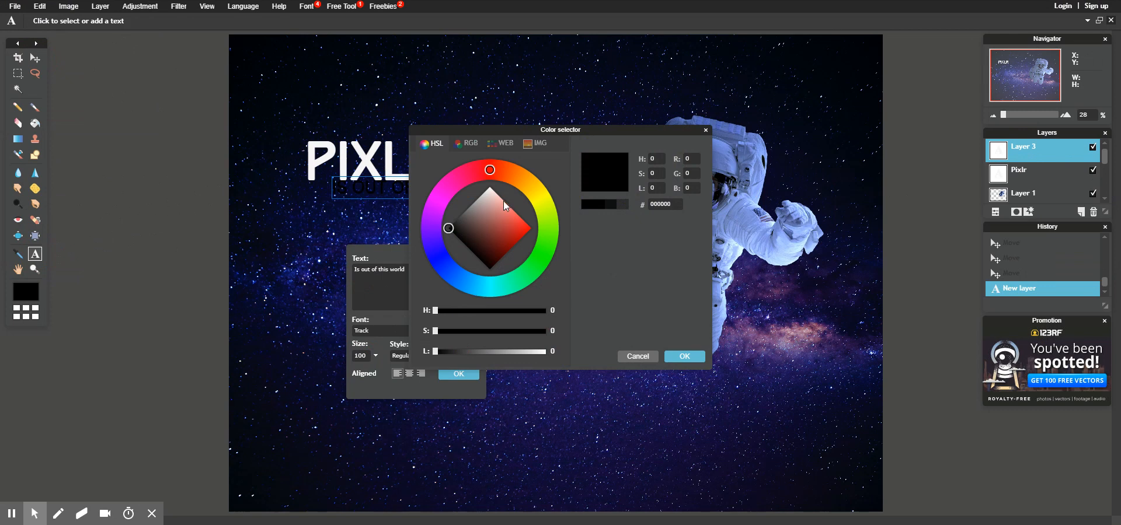
{"action": "left_click", "coordinate": [488, 194]}
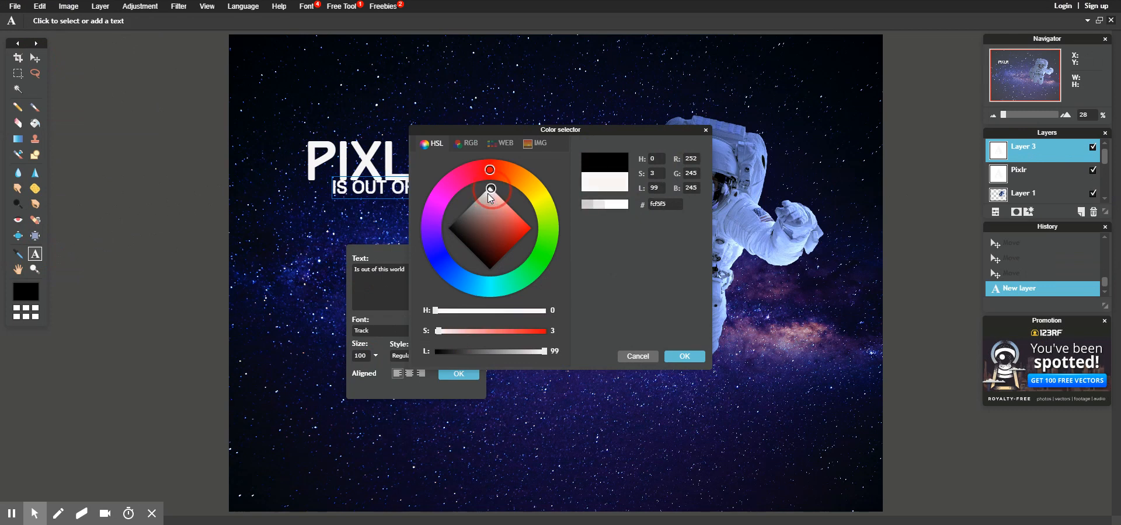
{"action": "left_click", "coordinate": [684, 357]}
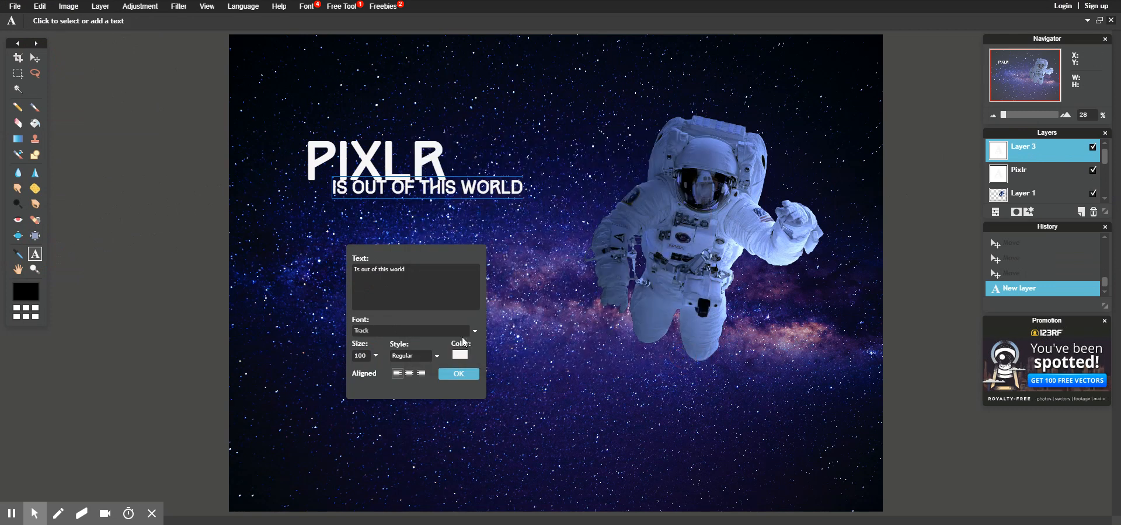
{"action": "left_click_drag", "start_coordinate": [401, 195], "coordinate": [401, 210]}
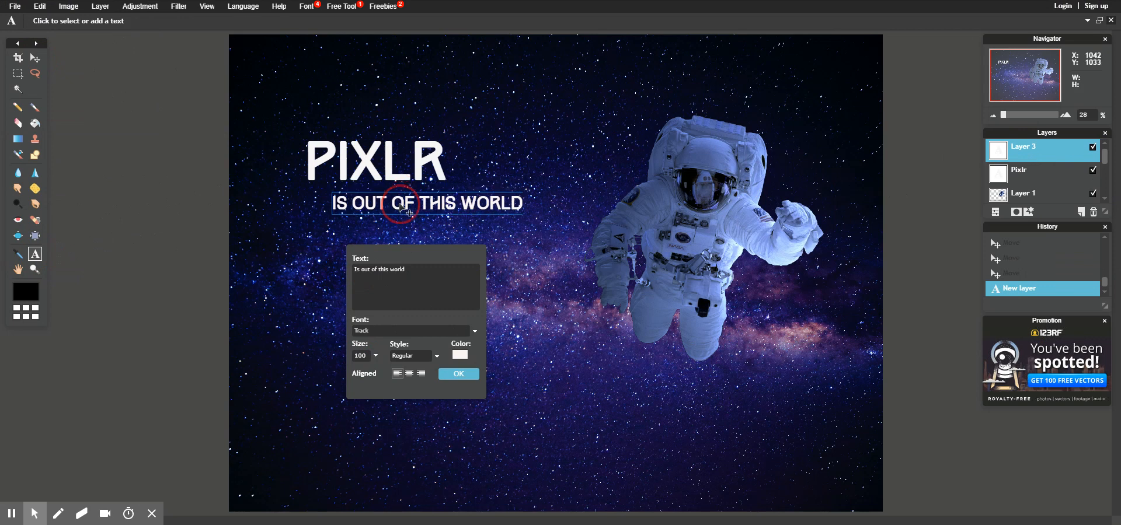
{"action": "left_click", "coordinate": [460, 373]}
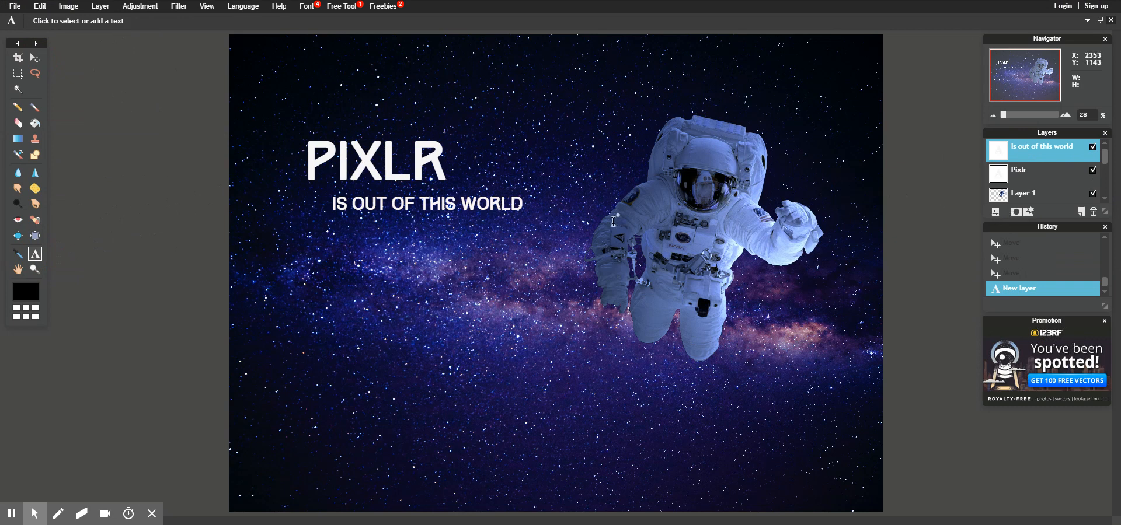
- Reorder the Pixlr text layer beneath Layer 1 and give it a drop shadow with a distance of 6
{"action": "left_click_drag", "start_coordinate": [1020, 180], "coordinate": [1020, 193]}
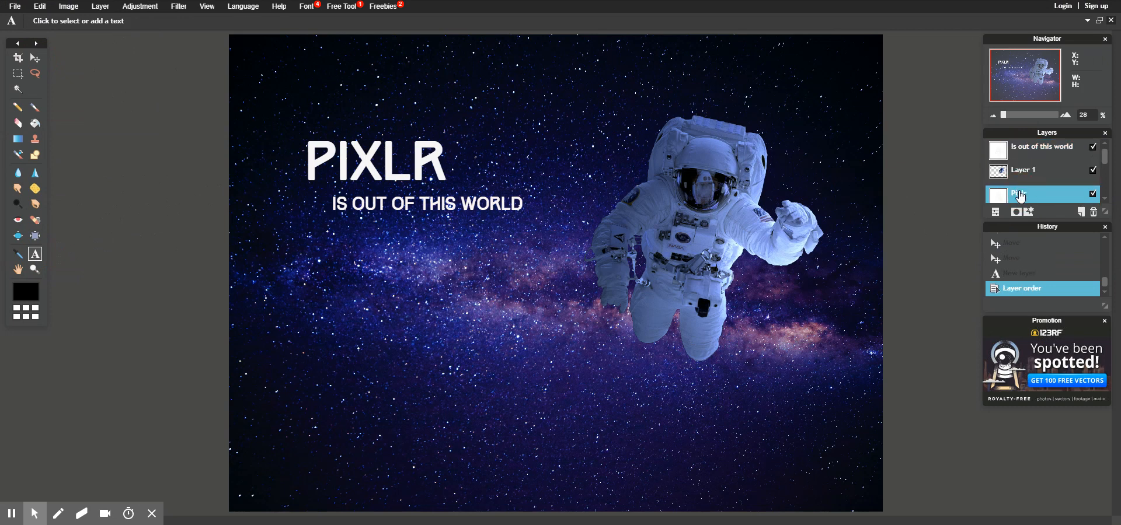
{"action": "double_click", "coordinate": [1020, 196]}
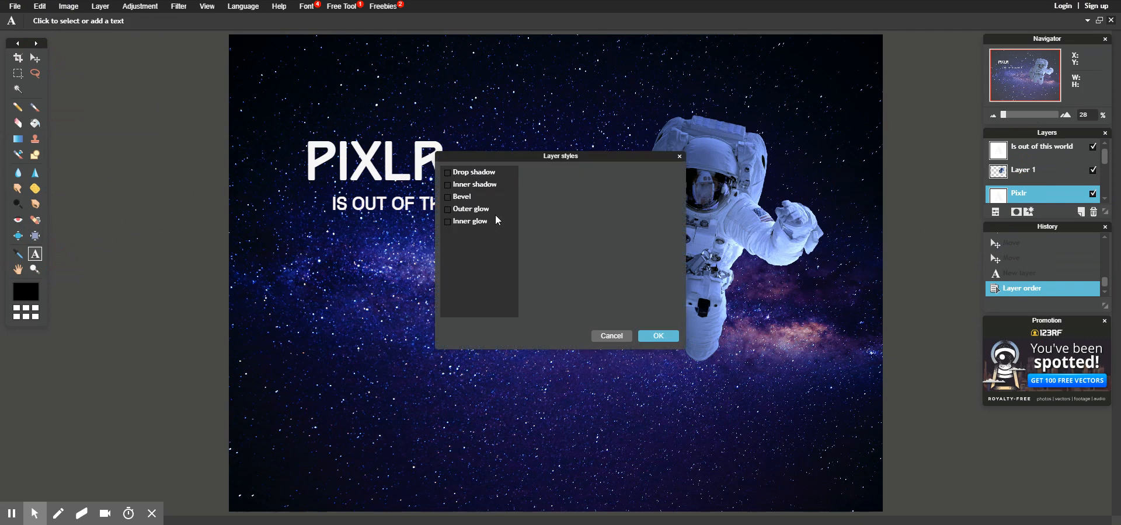
{"action": "left_click", "coordinate": [465, 171]}
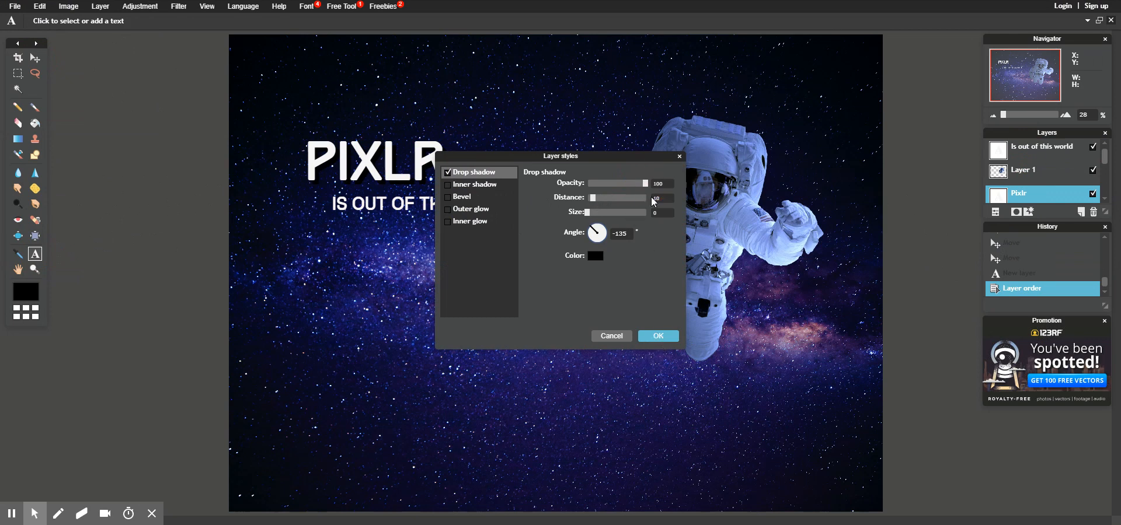
{"action": "key", "text": "BackSpace"}
{"action": "key", "text": "BackSpace"}
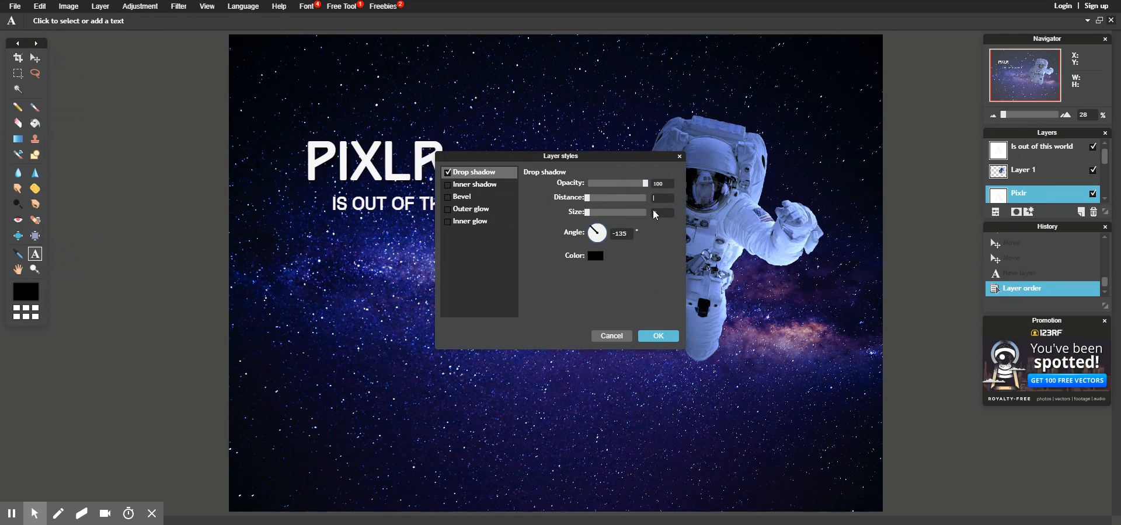
{"action": "type", "text": "6"}
- Change the Pixlr text's drop shadow colour to a light purple
{"action": "left_click", "coordinate": [596, 256]}
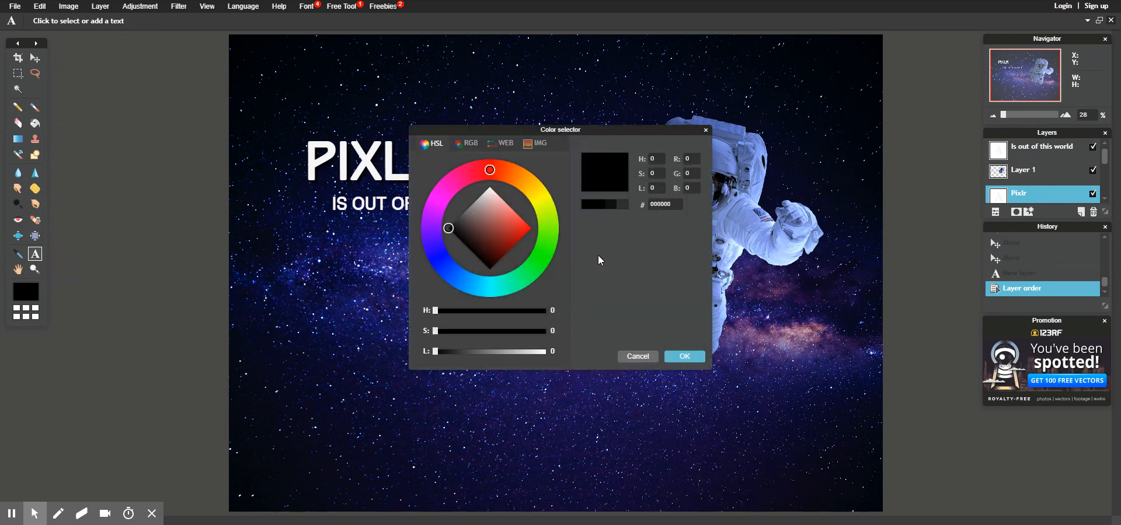
{"action": "left_click", "coordinate": [436, 211]}
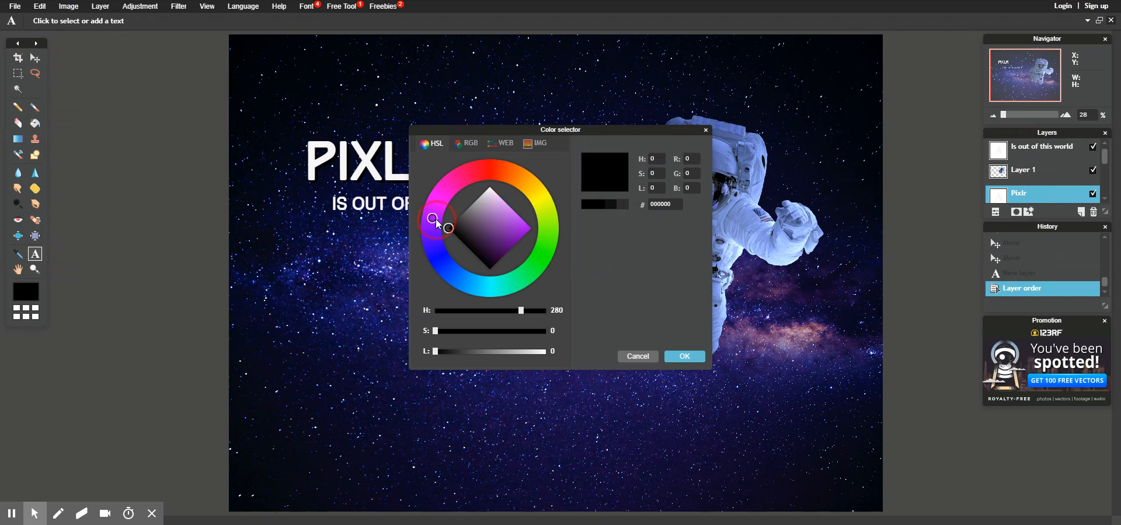
{"action": "mouse_move", "coordinate": [436, 210]}
{"action": "left_mouse_down"}
{"action": "mouse_move", "coordinate": [445, 191]}
{"action": "mouse_move", "coordinate": [437, 251]}
{"action": "mouse_move", "coordinate": [438, 201]}
{"action": "mouse_move", "coordinate": [432, 219]}
{"action": "mouse_move", "coordinate": [509, 219]}
{"action": "left_mouse_up"}
{"action": "left_click", "coordinate": [678, 357]}
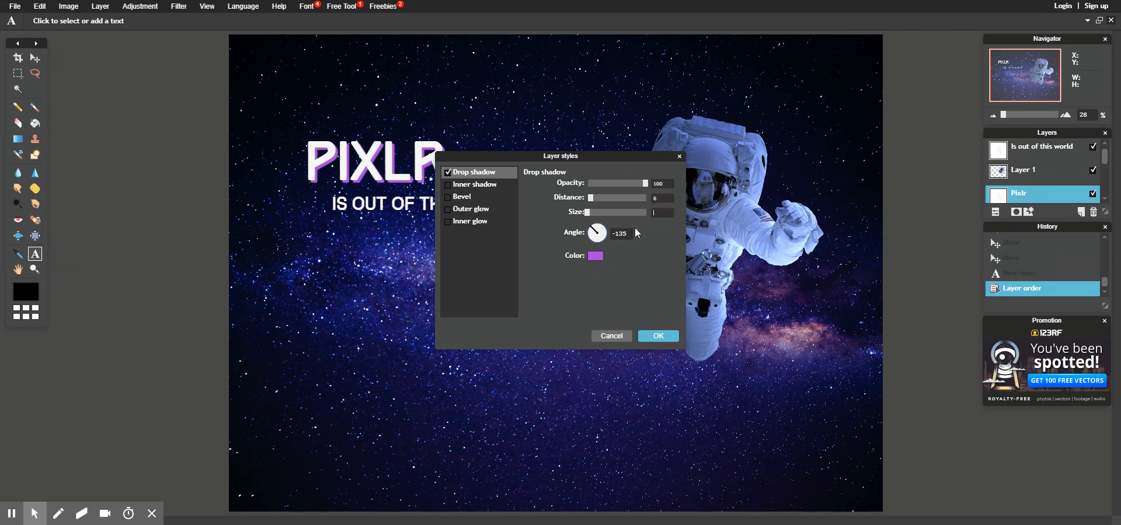
- Soften the Pixlr text's drop shadow through its size setting and apply the layer style
{"action": "key", "text": "Return"}
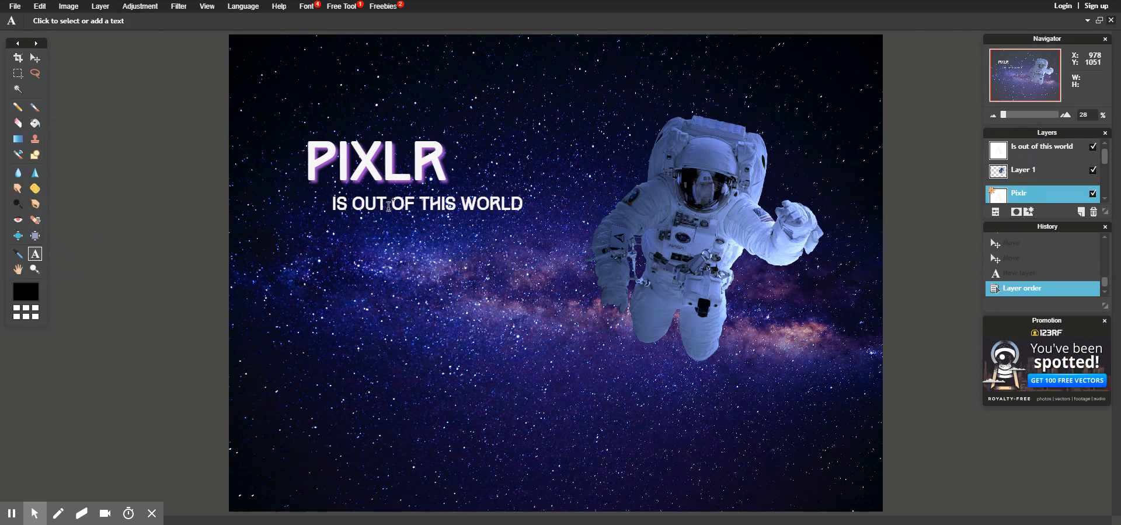
- Give the "Is out of this world" text layer a drop shadow with an opacity of 100 and a size of 4
{"action": "left_click", "coordinate": [1044, 151]}
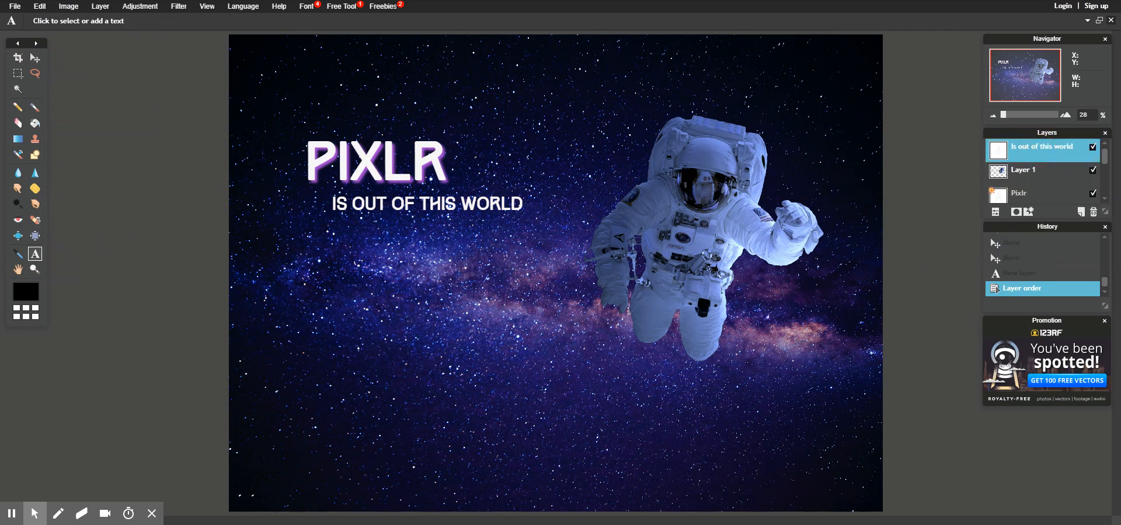
{"action": "left_click", "coordinate": [378, 205]}
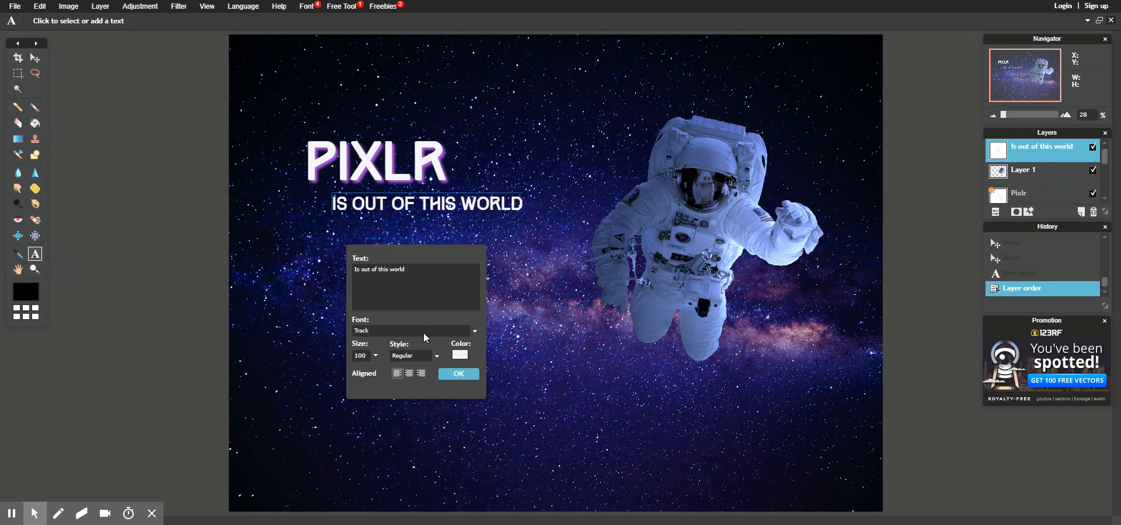
{"action": "left_click", "coordinate": [458, 375]}
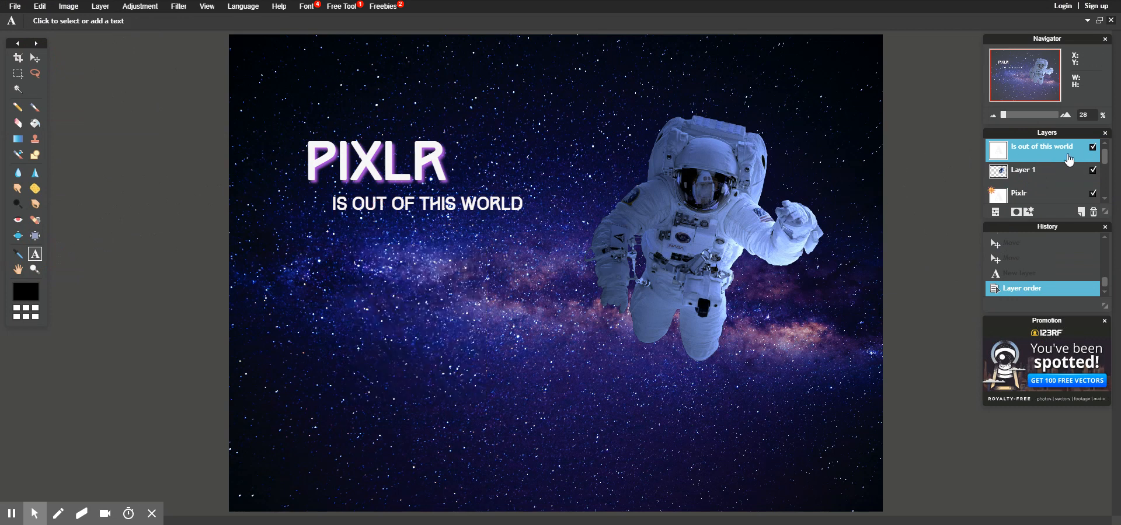
{"action": "double_click", "coordinate": [1049, 157]}
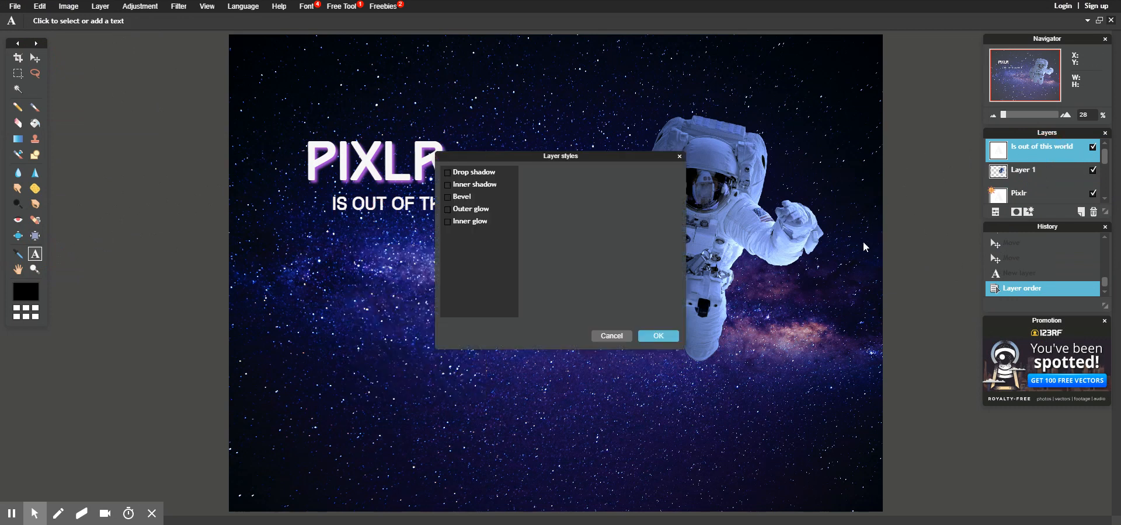
{"action": "left_click", "coordinate": [471, 174]}
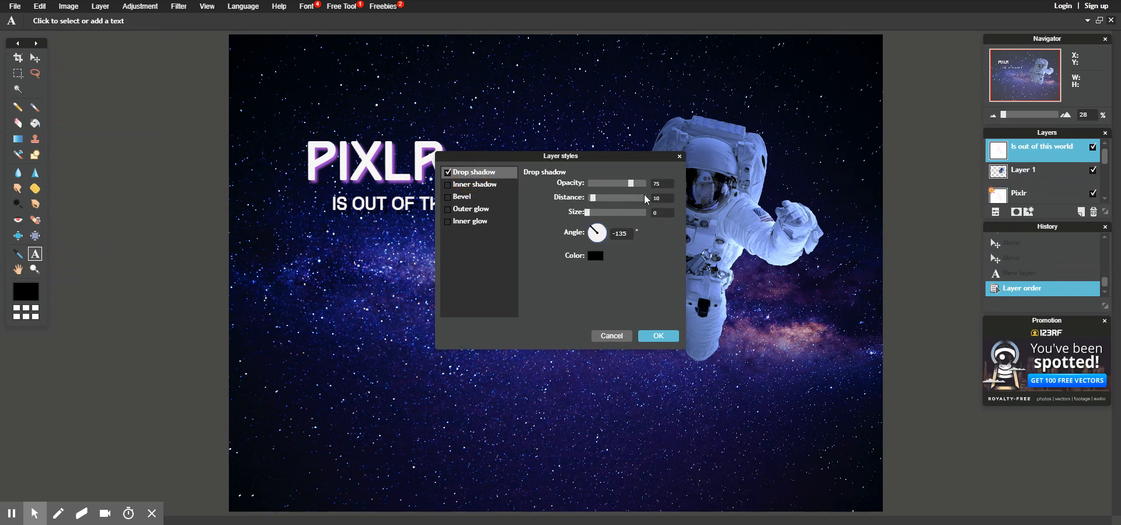
{"action": "left_click", "coordinate": [666, 185]}
{"action": "left_click_drag", "start_coordinate": [629, 184], "coordinate": [647, 184]}
- Colour the "Is out of this world" drop shadow purple (7837a1) by sampling the Pixlr title's shadow, and apply the layer style
{"action": "left_click", "coordinate": [596, 255]}
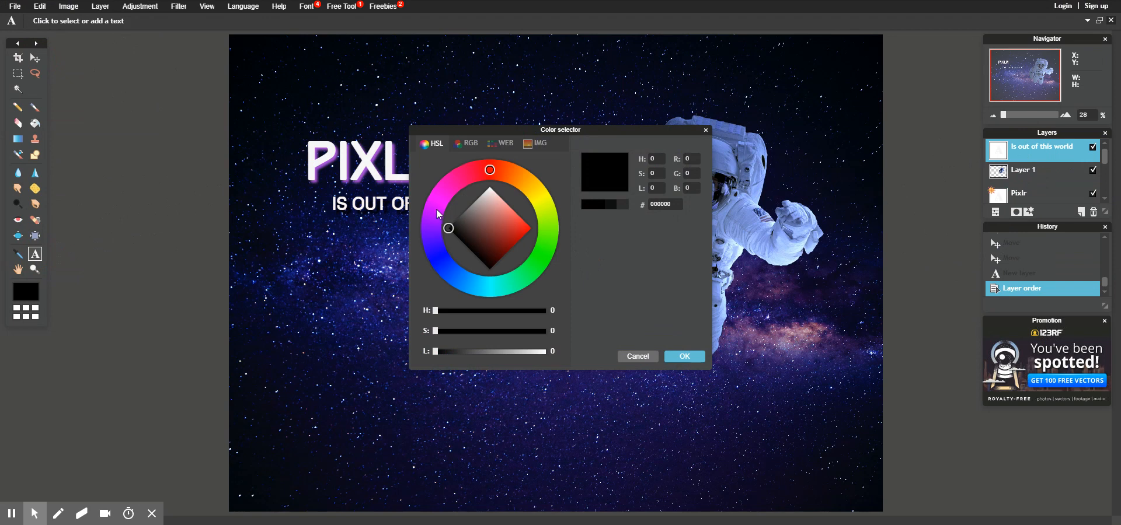
{"action": "left_click", "coordinate": [36, 246]}
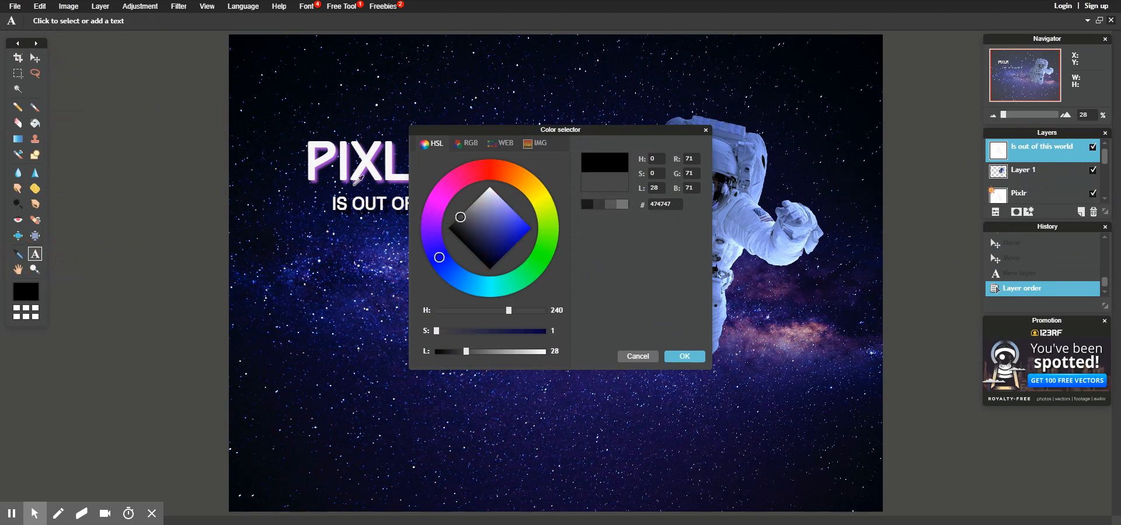
{"action": "left_click", "coordinate": [318, 175]}
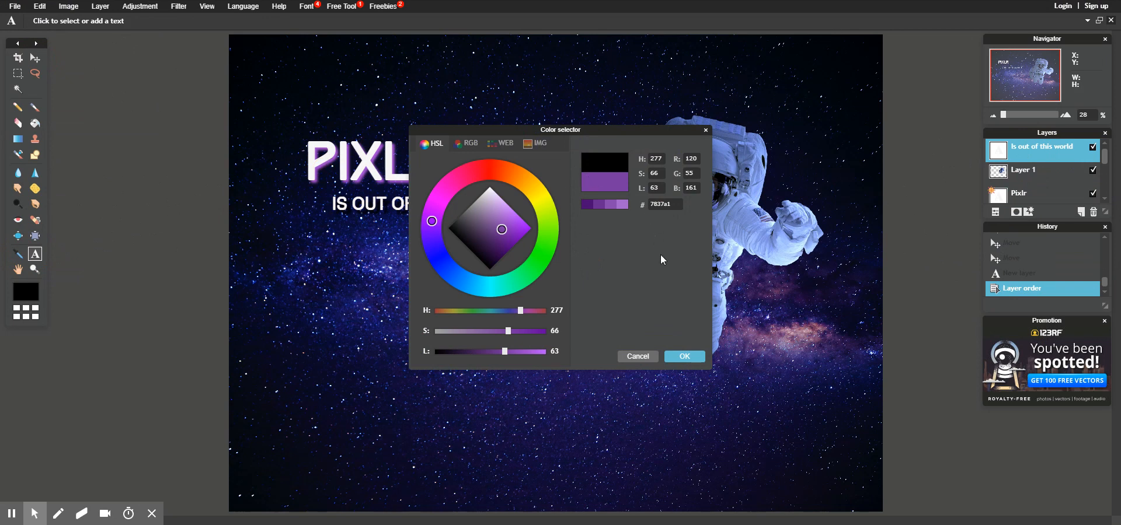
{"action": "left_click", "coordinate": [692, 357]}
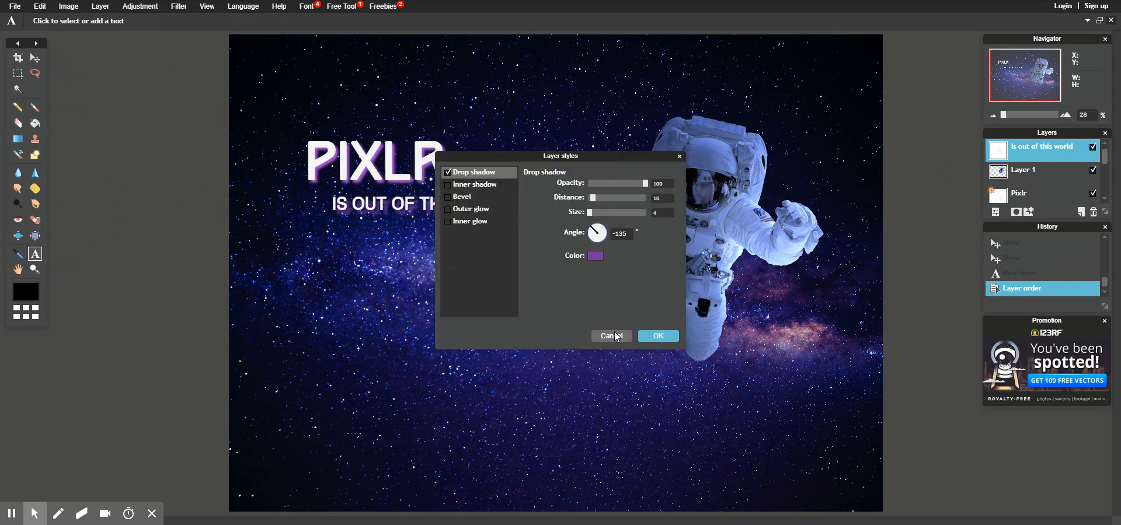
{"action": "left_click", "coordinate": [655, 337]}
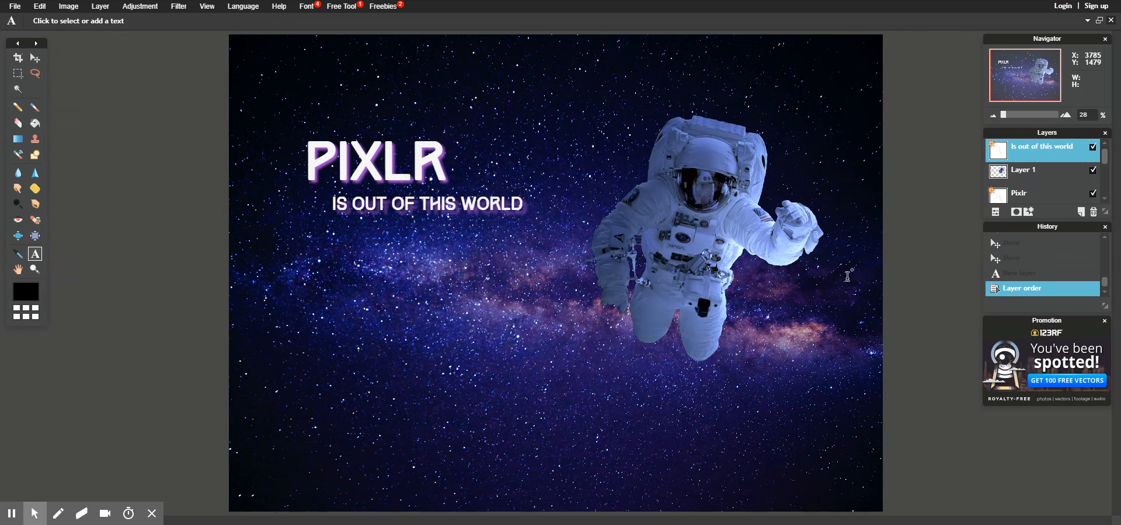
- Set the "Is out of this world" text's drop shadow distance to 6
{"action": "double_click", "coordinate": [1033, 155]}
{"action": "left_click", "coordinate": [490, 172]}
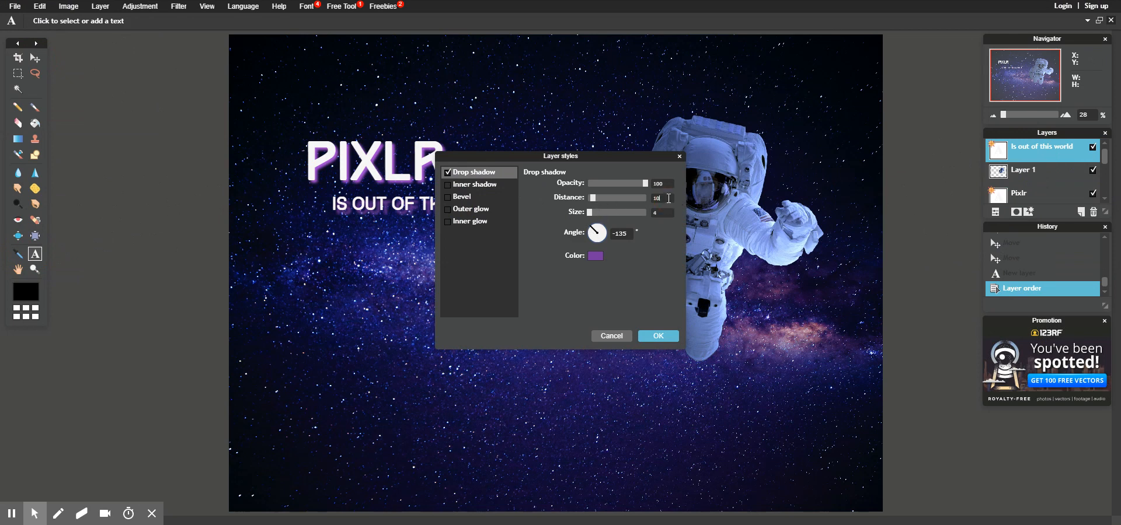
{"action": "key", "text": "BackSpace"}
{"action": "key", "text": "BackSpace"}
{"action": "type", "text": "6"}
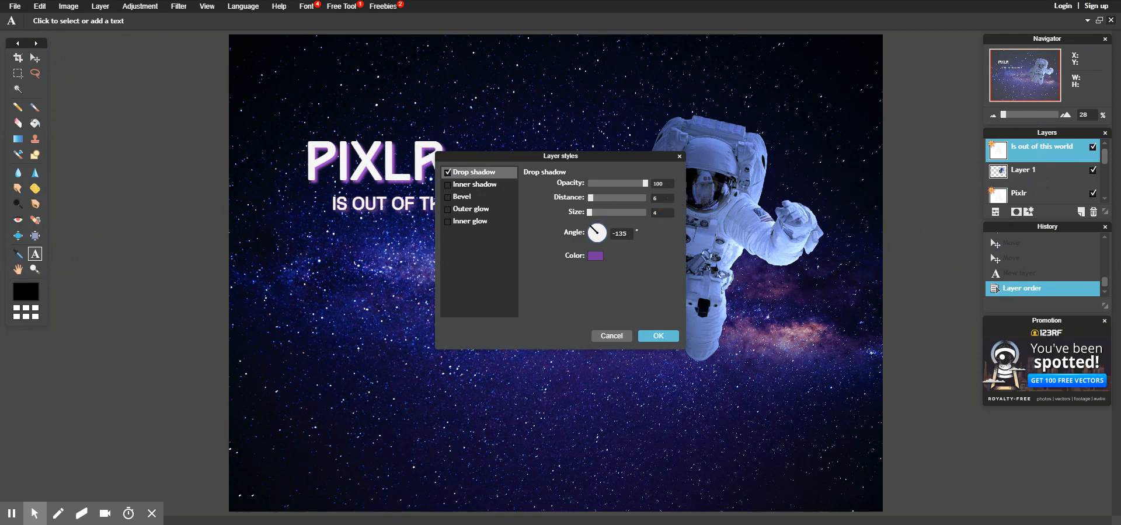
{"action": "left_click", "coordinate": [662, 336]}
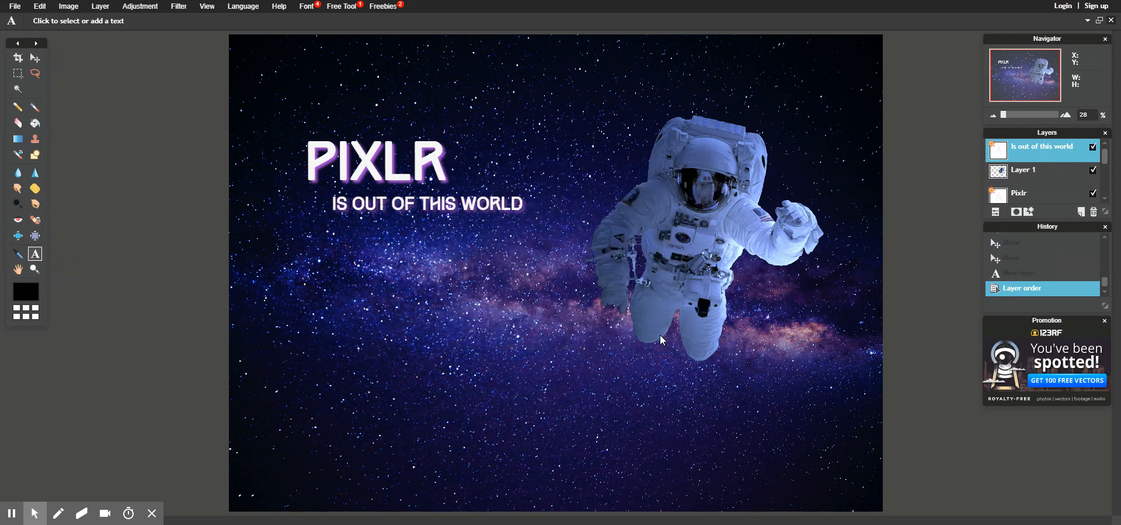
- Crop the image to about 3760 × 2060 px around the title and astronaut, cutting away mainly the empty sky below
{"action": "left_click", "coordinate": [18, 61]}
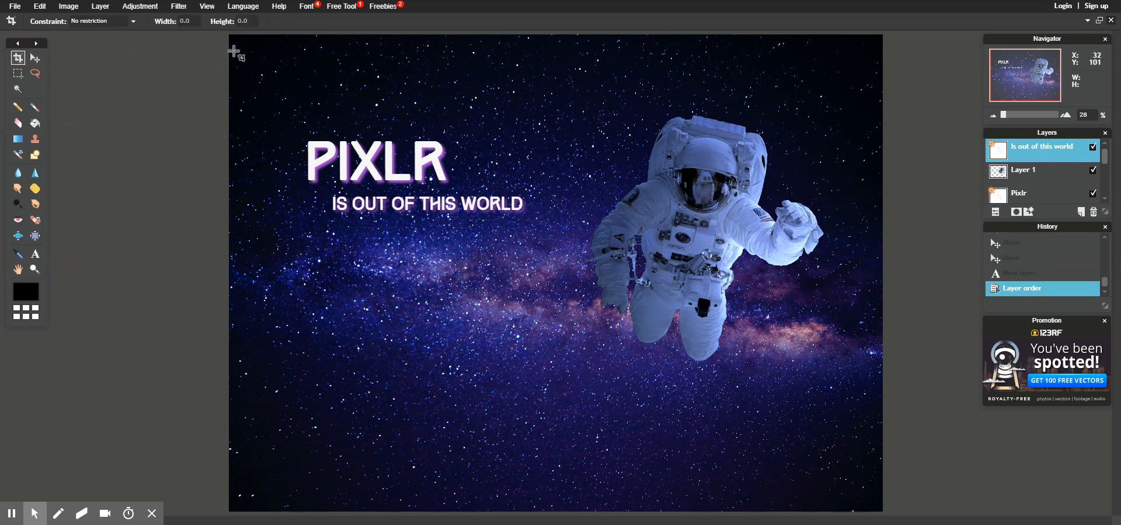
{"action": "left_click_drag", "start_coordinate": [233, 51], "coordinate": [848, 387]}
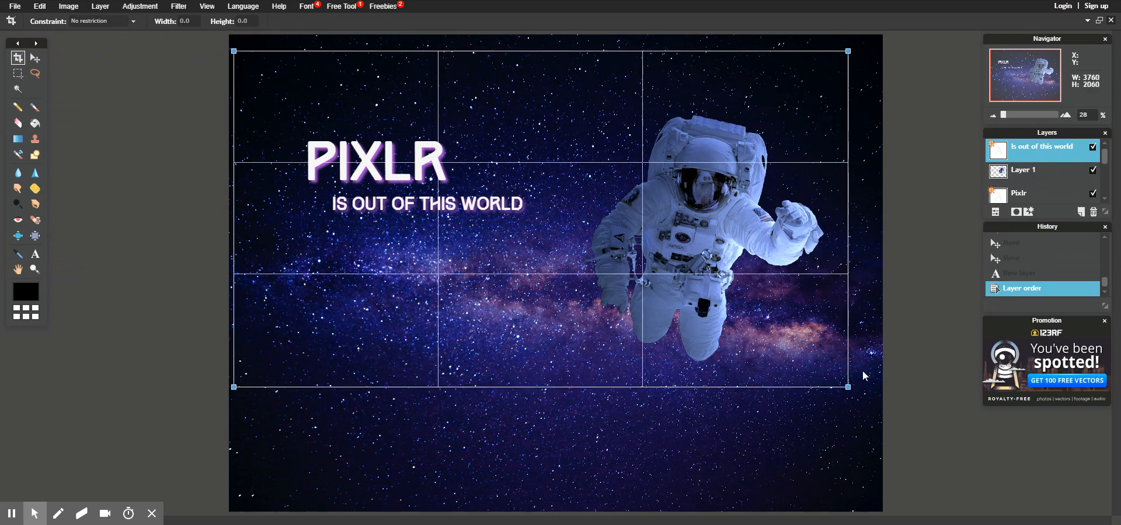
{"action": "key", "text": "Return"}
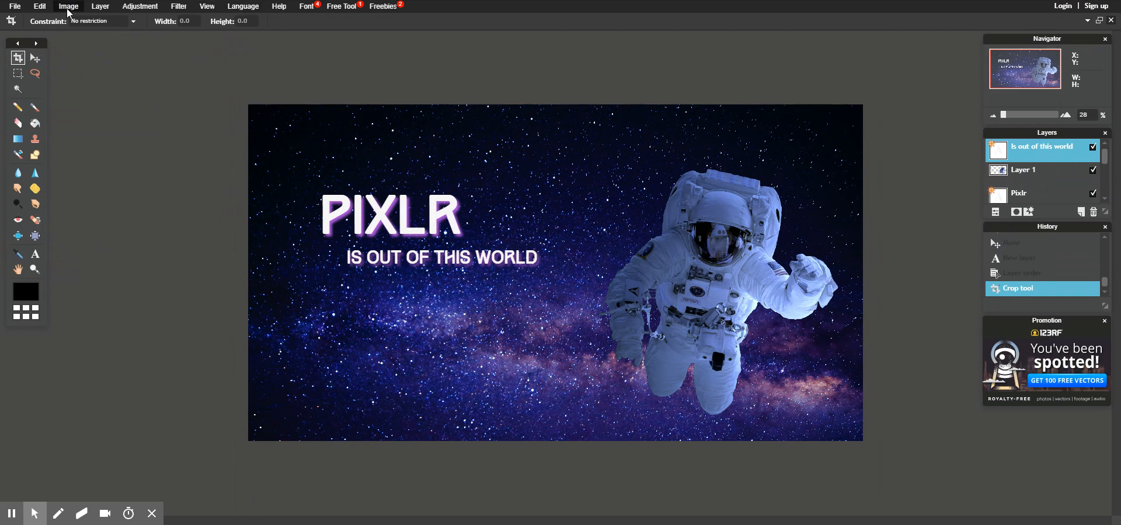
- Save the image to the computer as a JPEG named "astronaut Pixlr" at quality 100
{"action": "left_click", "coordinate": [15, 6]}
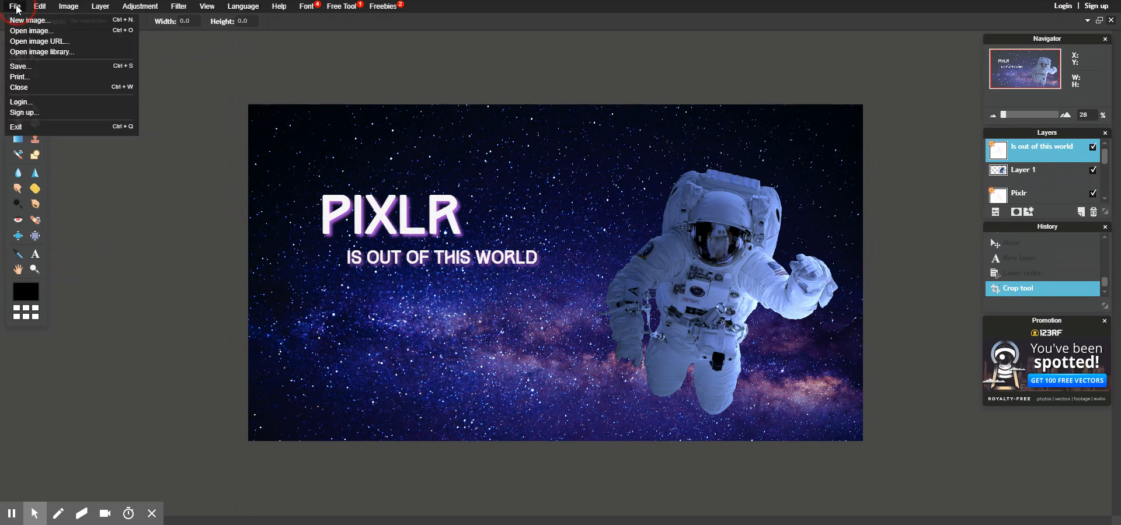
{"action": "left_click", "coordinate": [32, 66]}
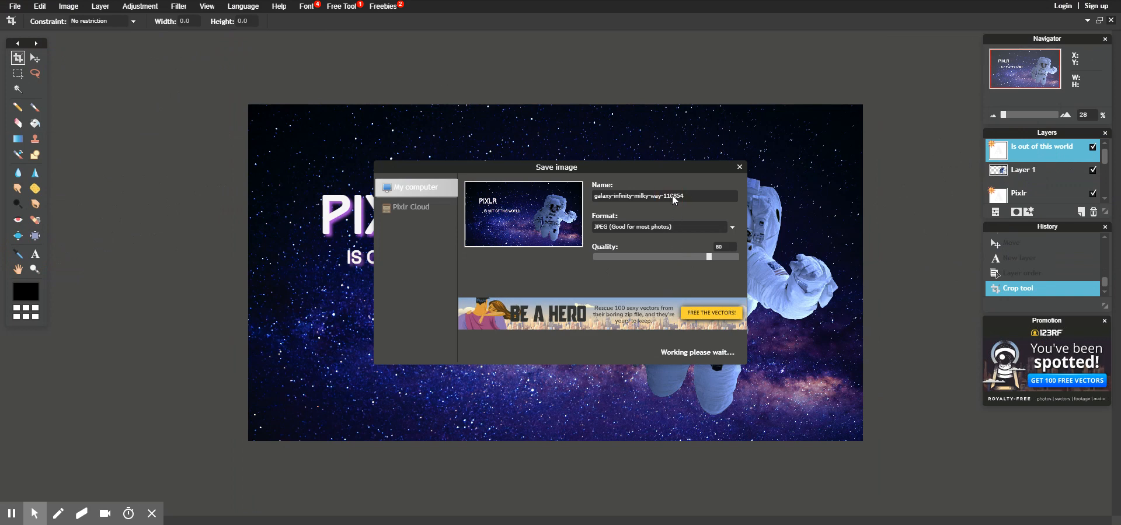
{"action": "type", "text": "astr"}
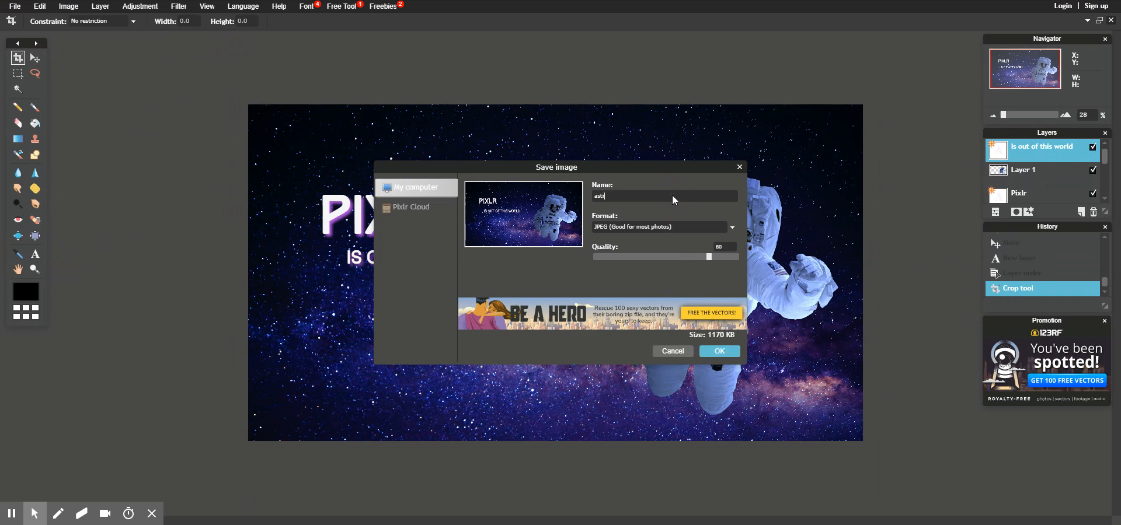
{"action": "type", "text": "onaut Pixlr"}
{"action": "left_click_drag", "start_coordinate": [713, 257], "coordinate": [738, 257]}
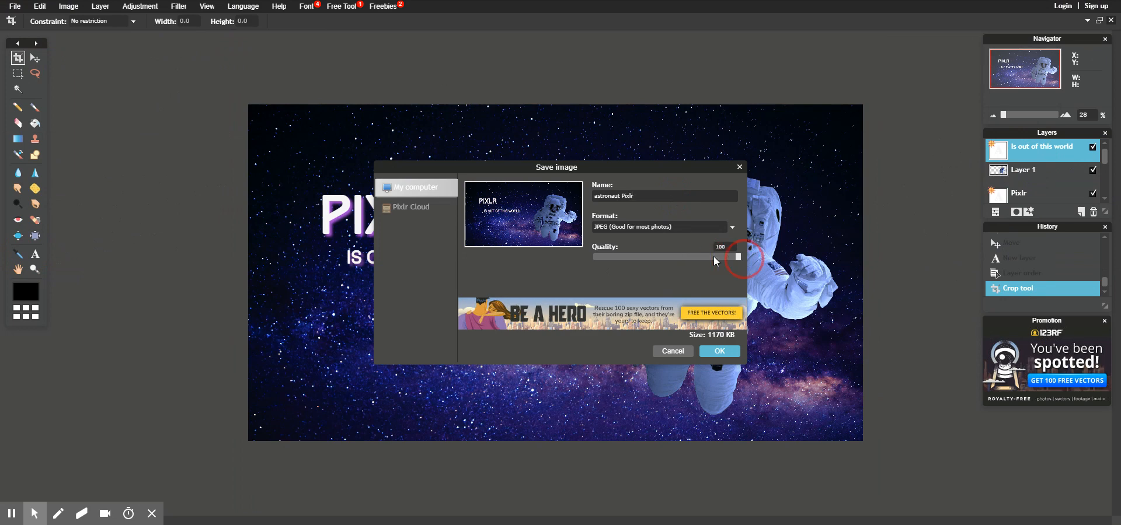
{"action": "left_click", "coordinate": [718, 352]}
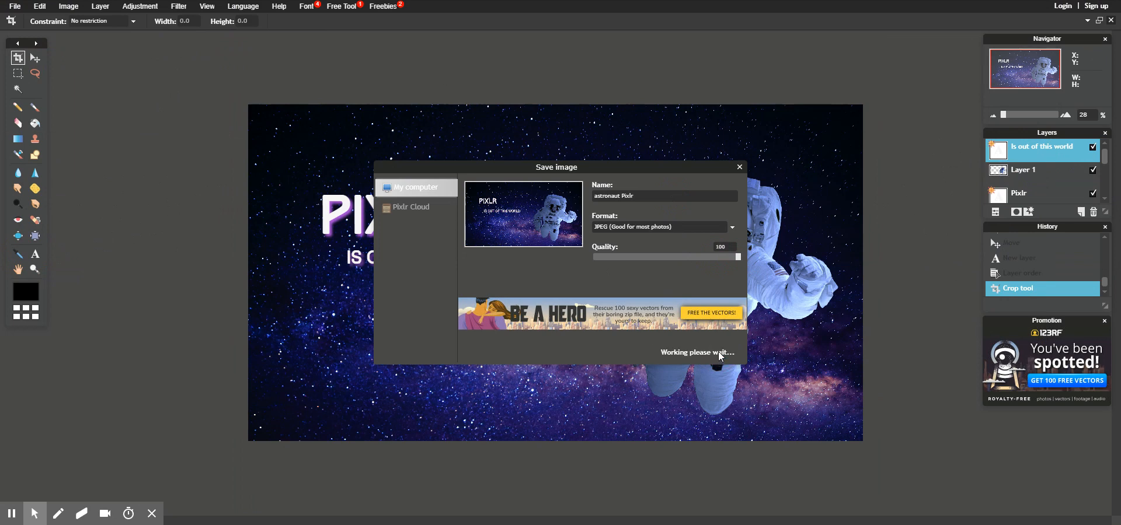